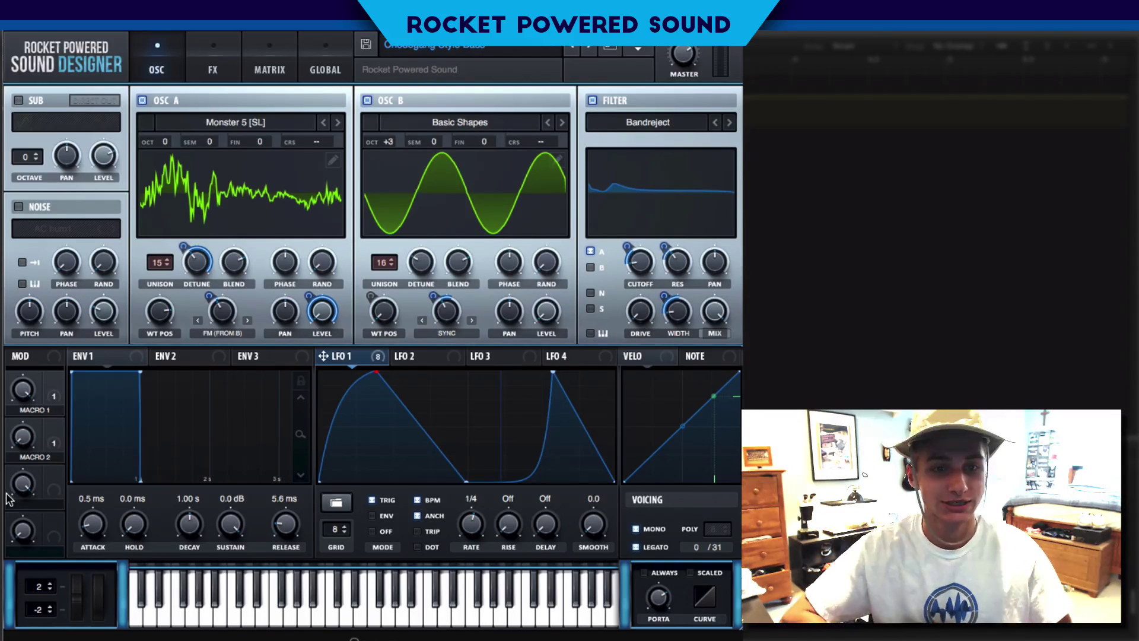
# Step: Initialize the preset and load the Spectral wavetable Monster 5 [SL] into oscillator A
pyautogui.click(638, 47)
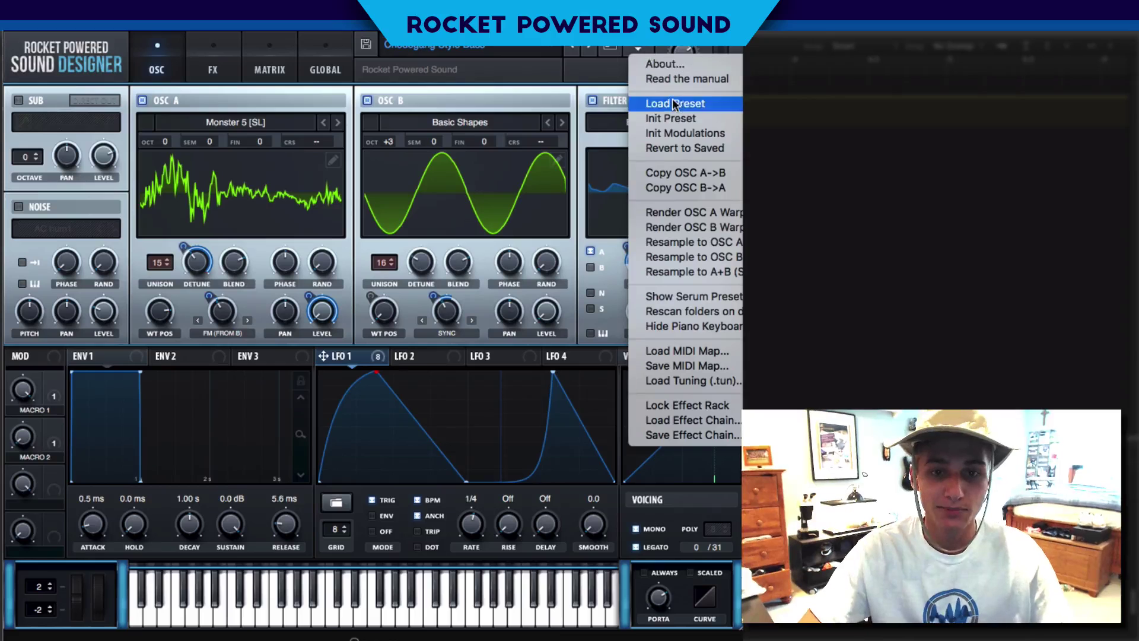
pyautogui.click(672, 117)
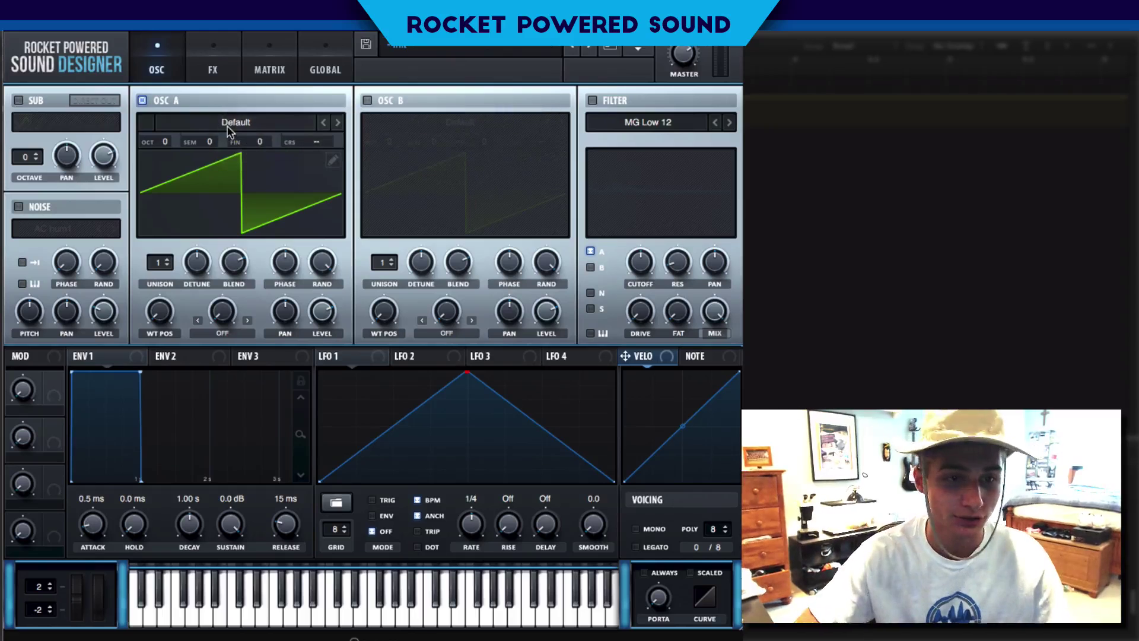
pyautogui.click(230, 131)
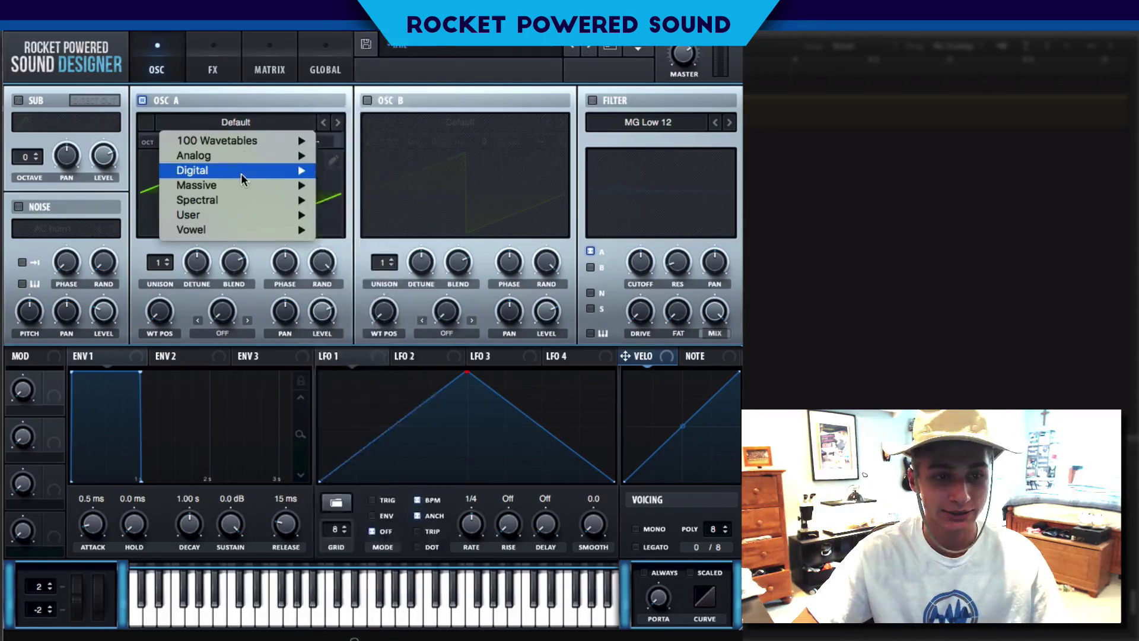
pyautogui.moveTo(241, 172)
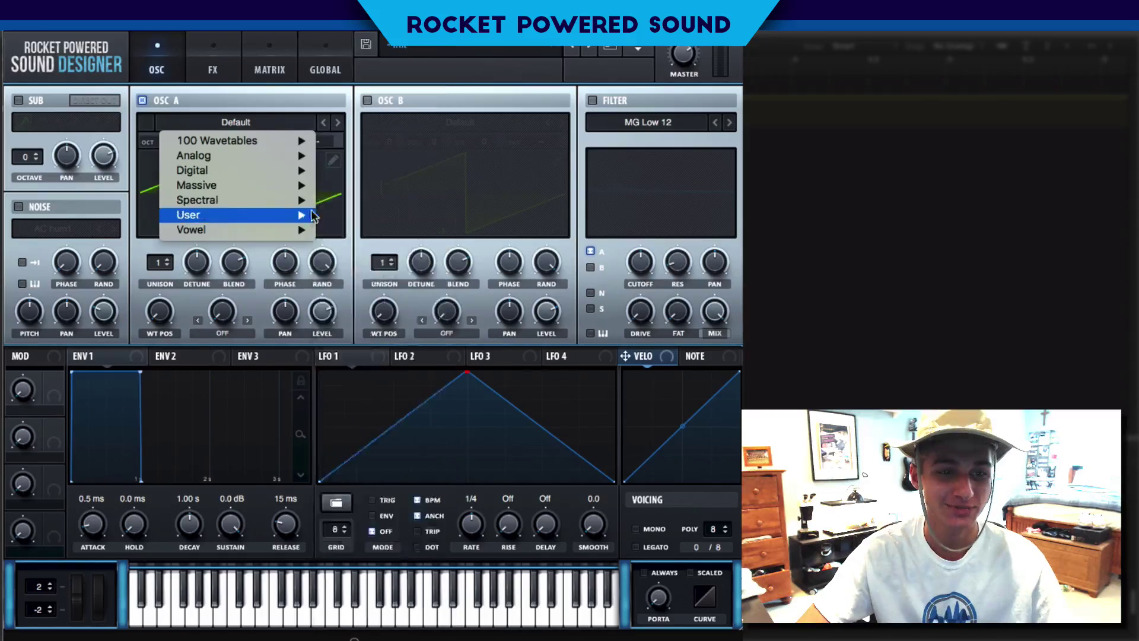
pyautogui.moveTo(290, 200)
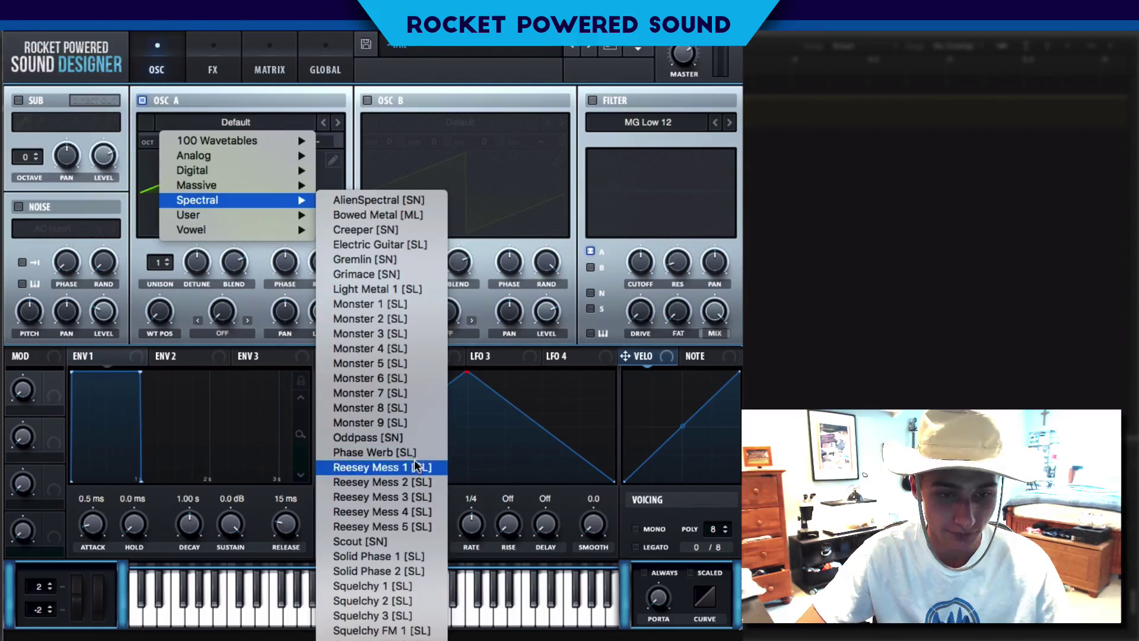
pyautogui.click(411, 366)
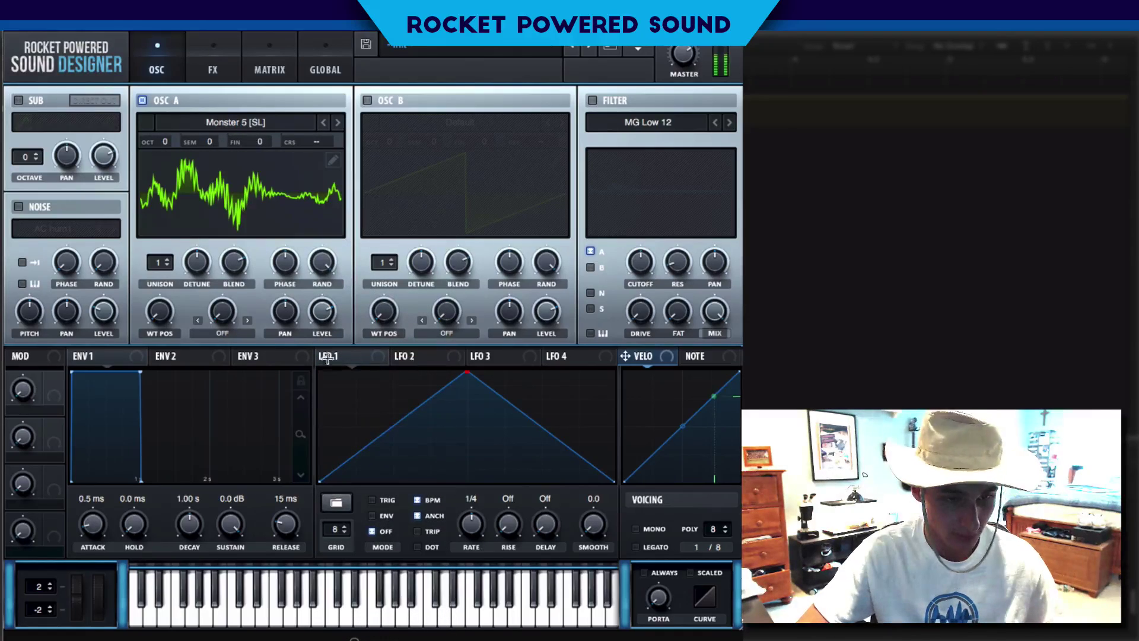
# Step: Raise oscillator A's wavetable position and set its warp mode to FM (from B)
pyautogui.moveTo(174, 311); pyautogui.dragTo(195, 177)
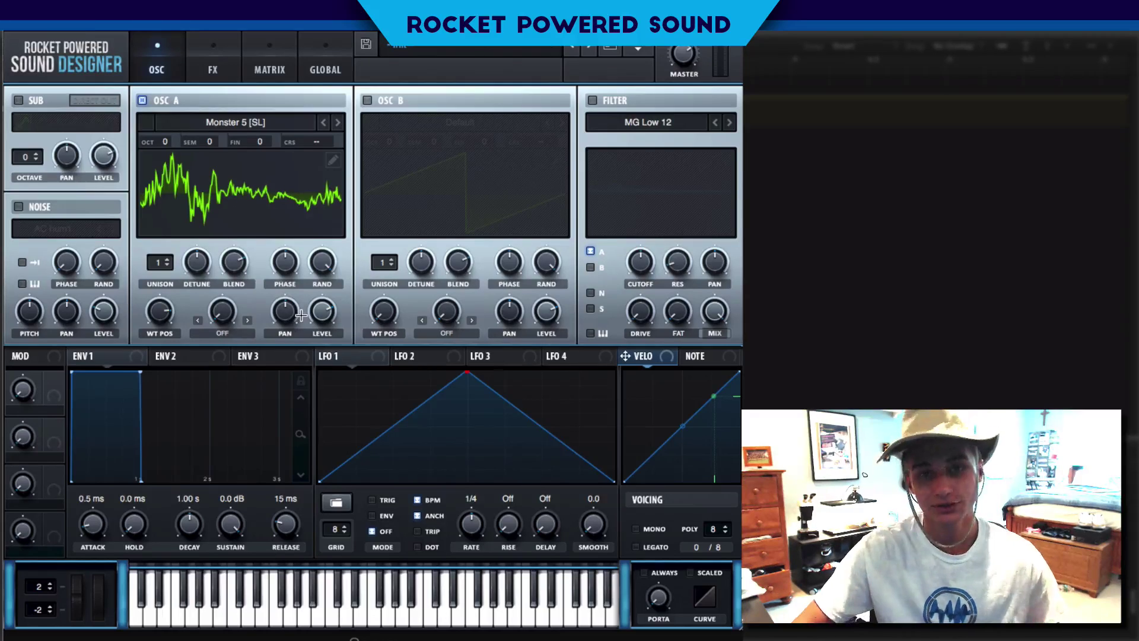
pyautogui.moveTo(160, 311)
pyautogui.mouseDown()
pyautogui.moveTo(134, 354)
pyautogui.moveTo(154, 295)
pyautogui.mouseUp()
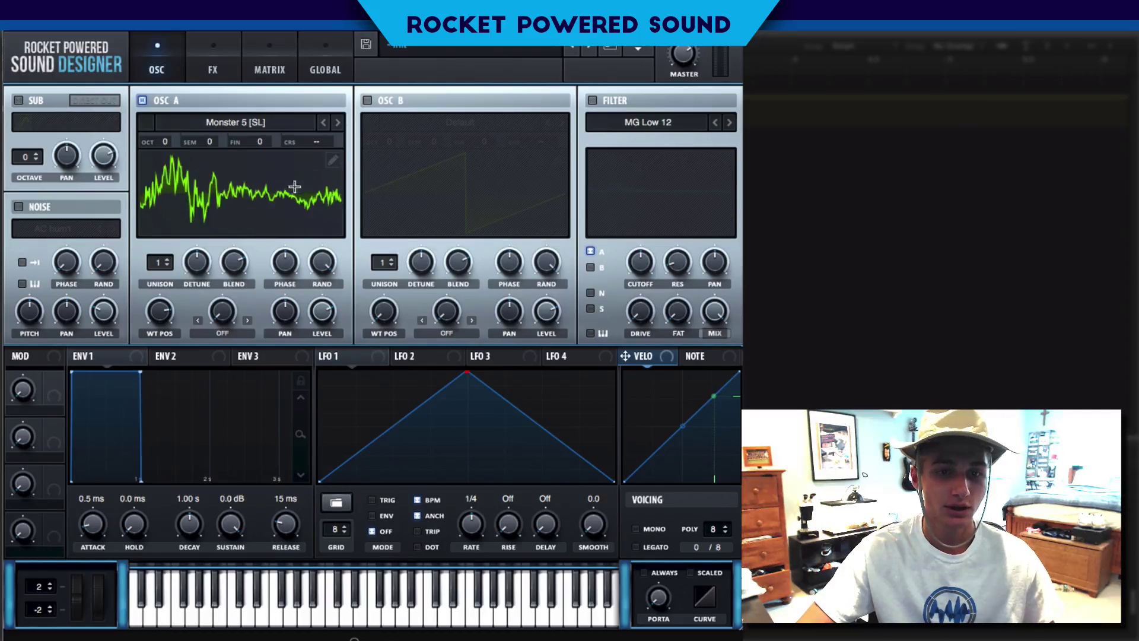
pyautogui.click(333, 157)
pyautogui.click(22, 40)
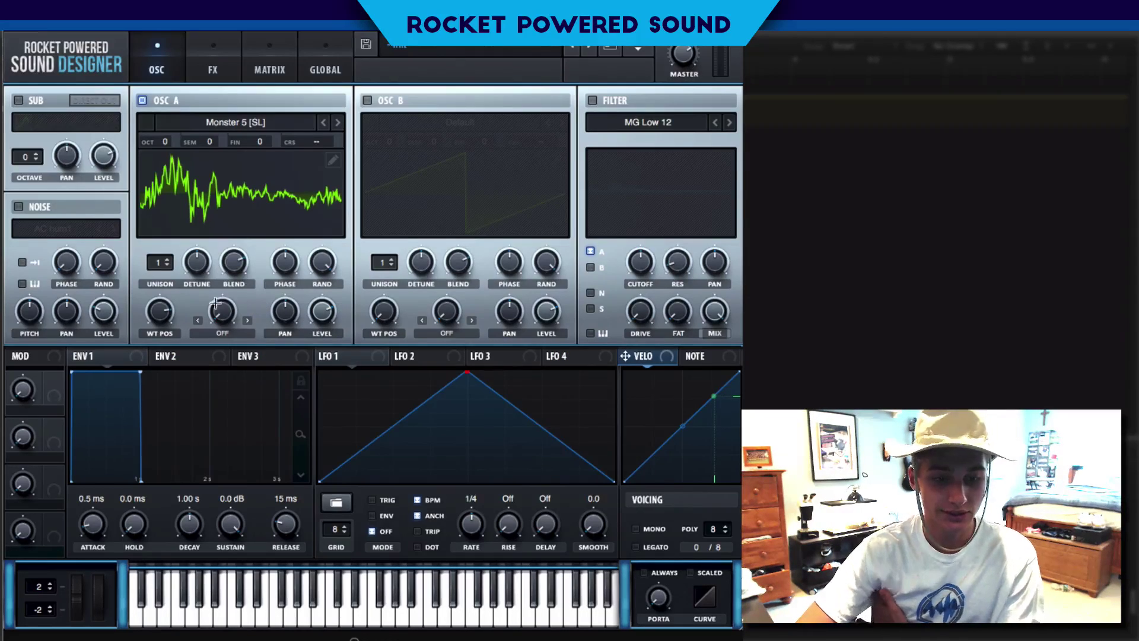
pyautogui.click(231, 333)
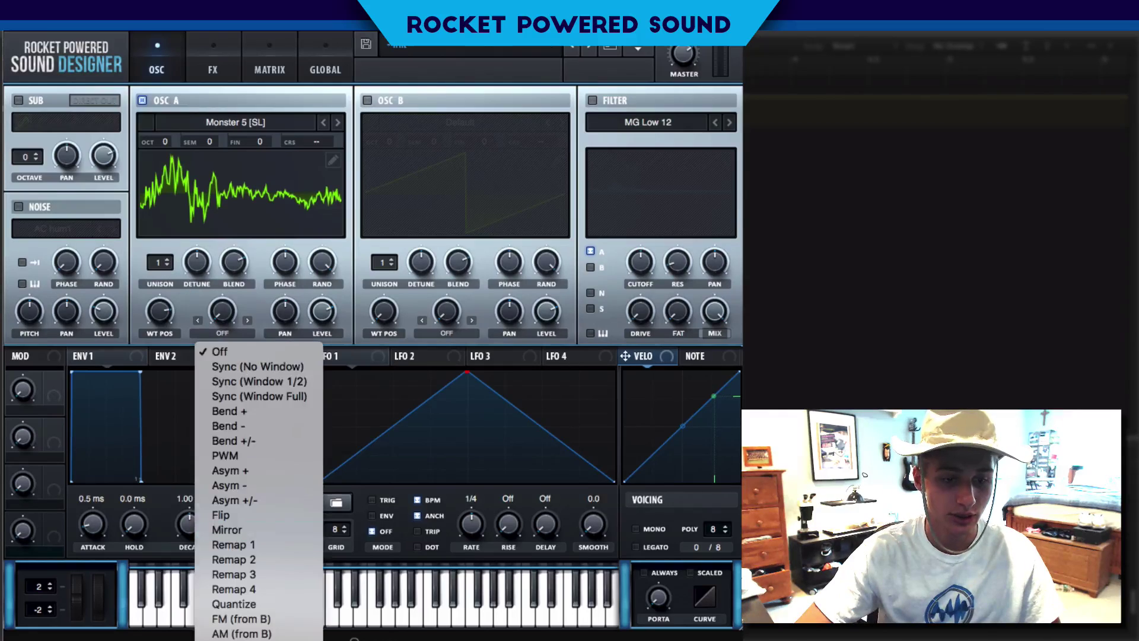
pyautogui.click(261, 619)
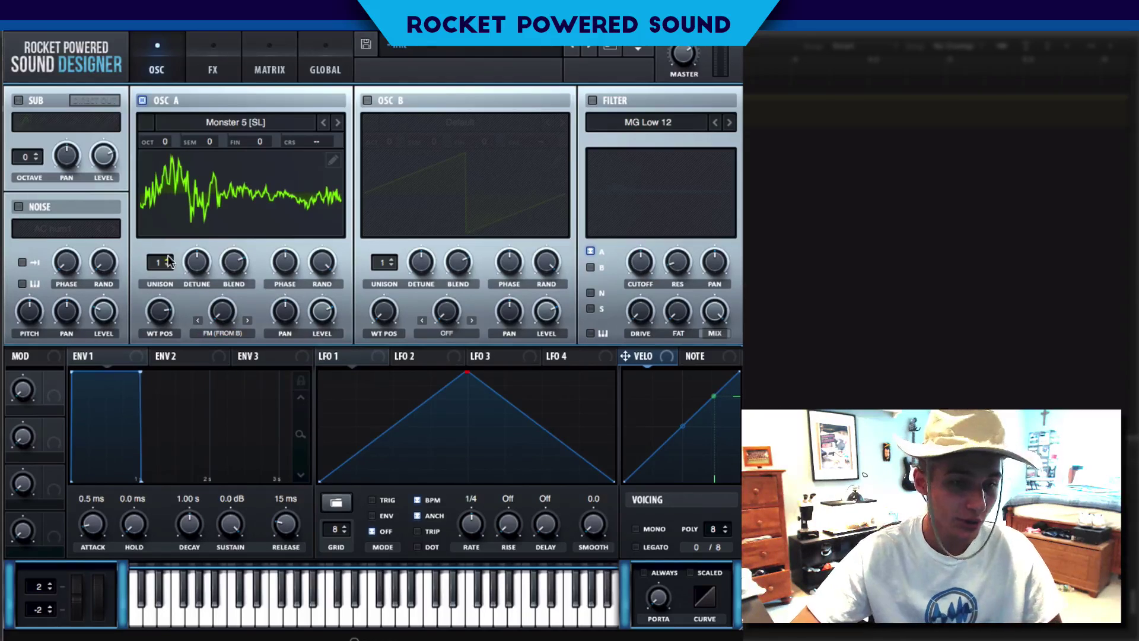
# Step: Configure oscillator A for 16 unison voices with zero random phase and a lower detune
pyautogui.moveTo(159, 262); pyautogui.dragTo(148, 41)
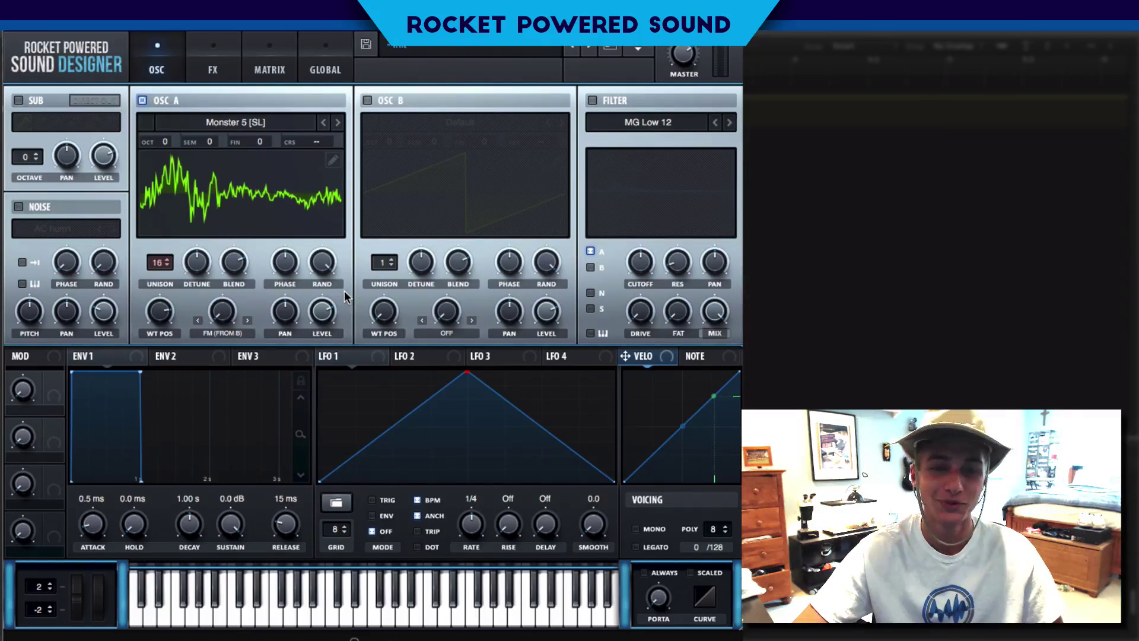
pyautogui.moveTo(324, 260)
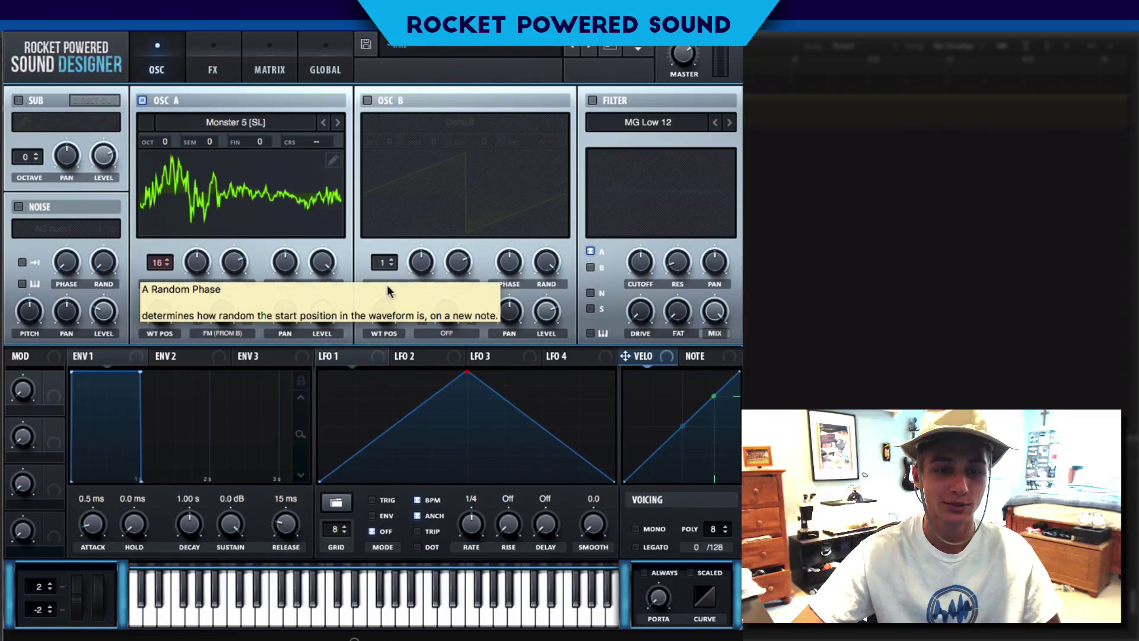
pyautogui.click(325, 264)
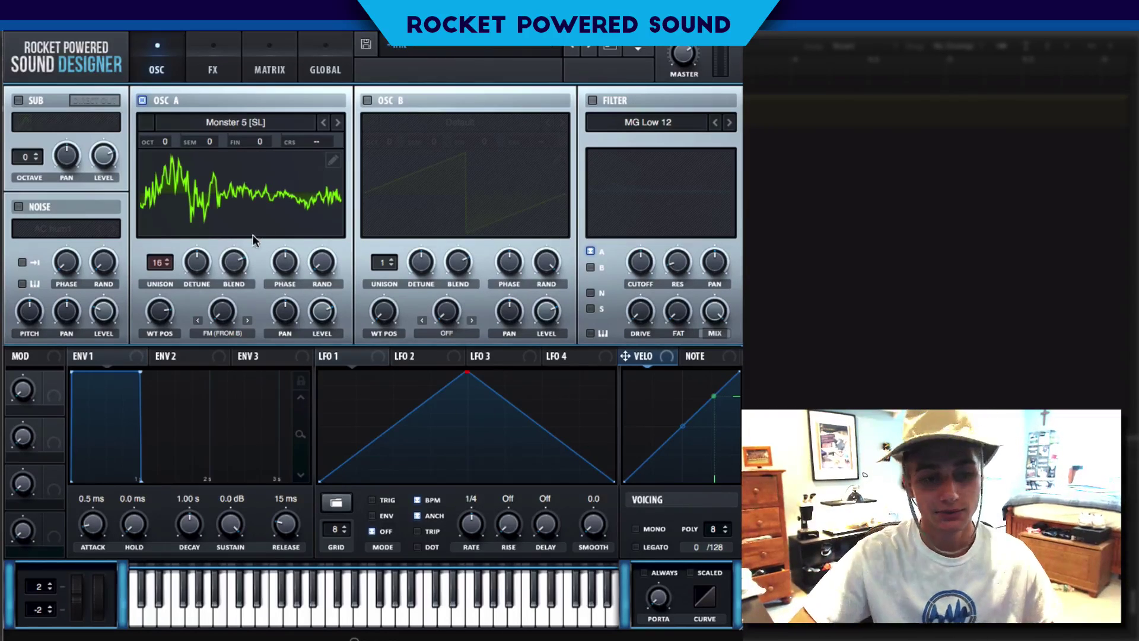
pyautogui.moveTo(203, 256)
pyautogui.moveTo(202, 257); pyautogui.dragTo(184, 261)
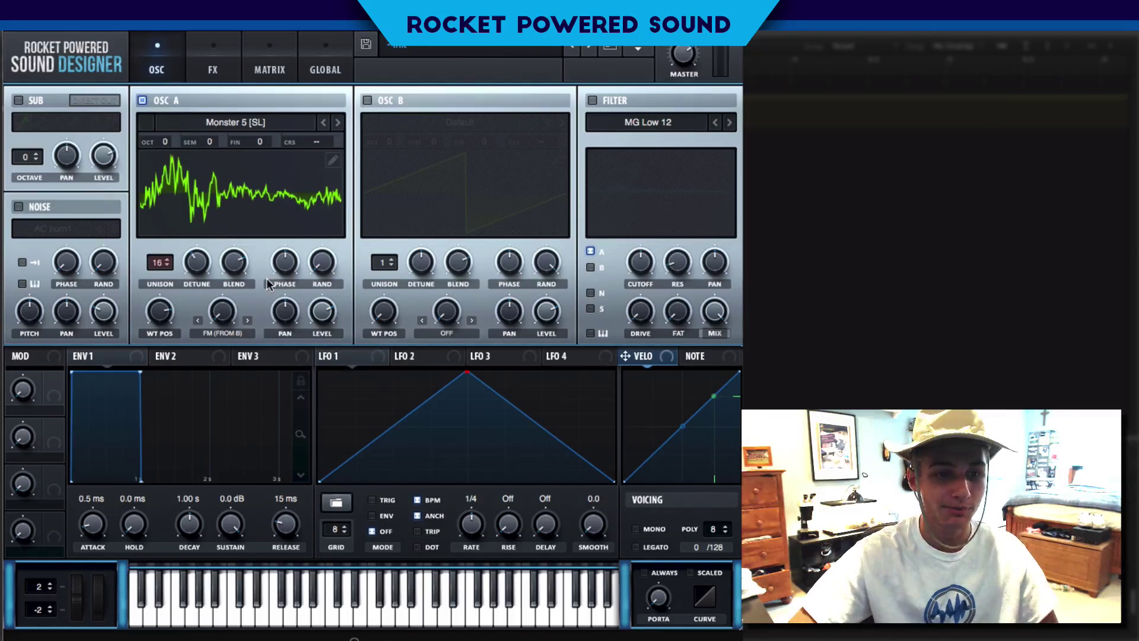
# Step: Assign LFO 1 as the modulation source for oscillator A's level
pyautogui.moveTo(373, 359); pyautogui.dragTo(390, 422)
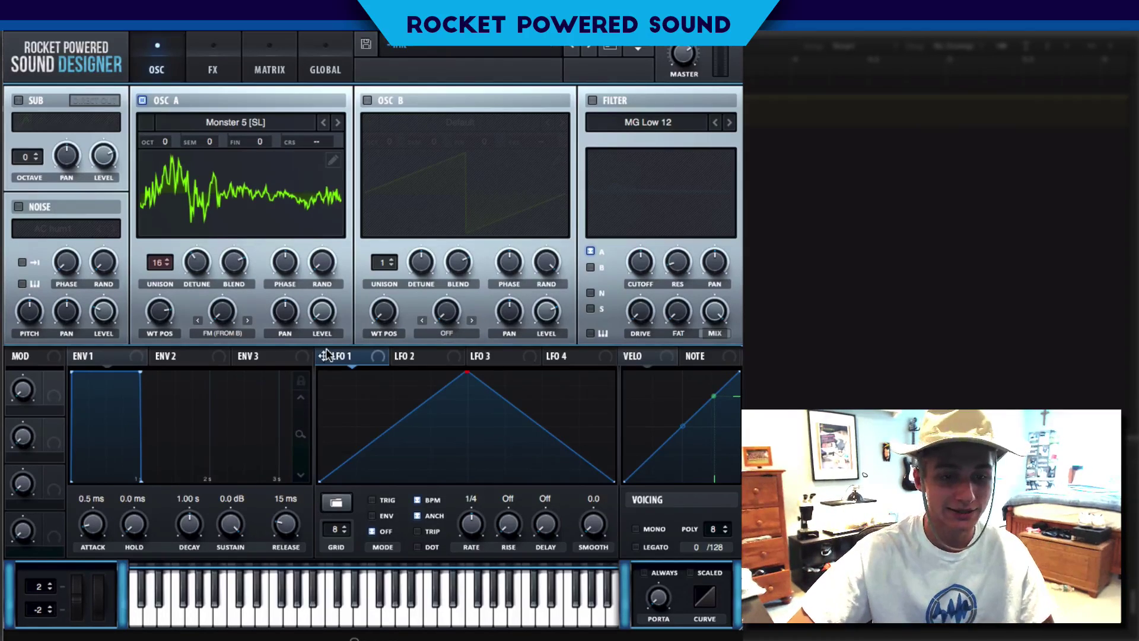
pyautogui.moveTo(323, 356); pyautogui.dragTo(323, 323)
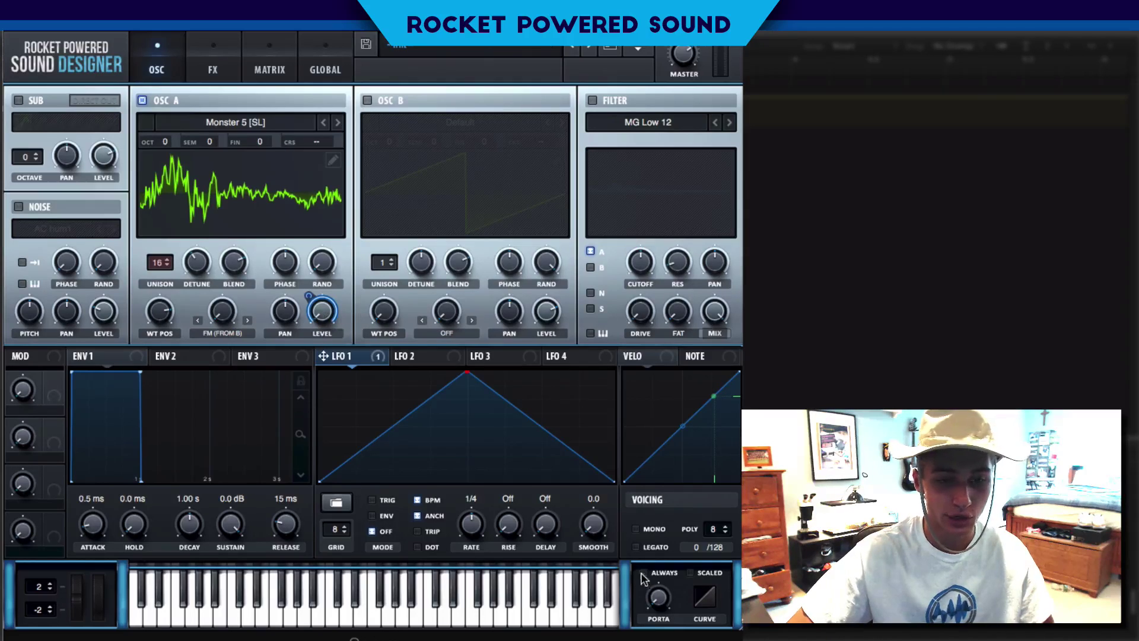
# Step: Shape LFO 1 into two peaks with a rounded first rise and an inward-curved second rise, and set its mode to Trig
pyautogui.moveTo(468, 372); pyautogui.dragTo(398, 373)
pyautogui.doubleClick(500, 426)
pyautogui.moveTo(500, 426); pyautogui.dragTo(479, 494)
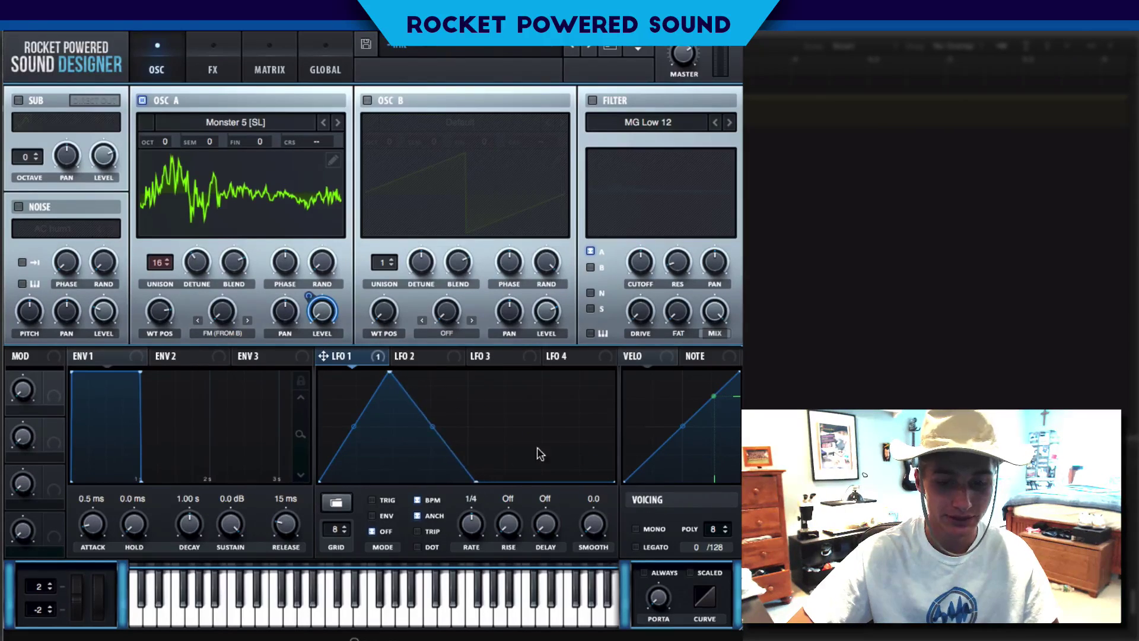
pyautogui.moveTo(537, 454); pyautogui.dragTo(557, 369)
pyautogui.moveTo(516, 426); pyautogui.dragTo(525, 474)
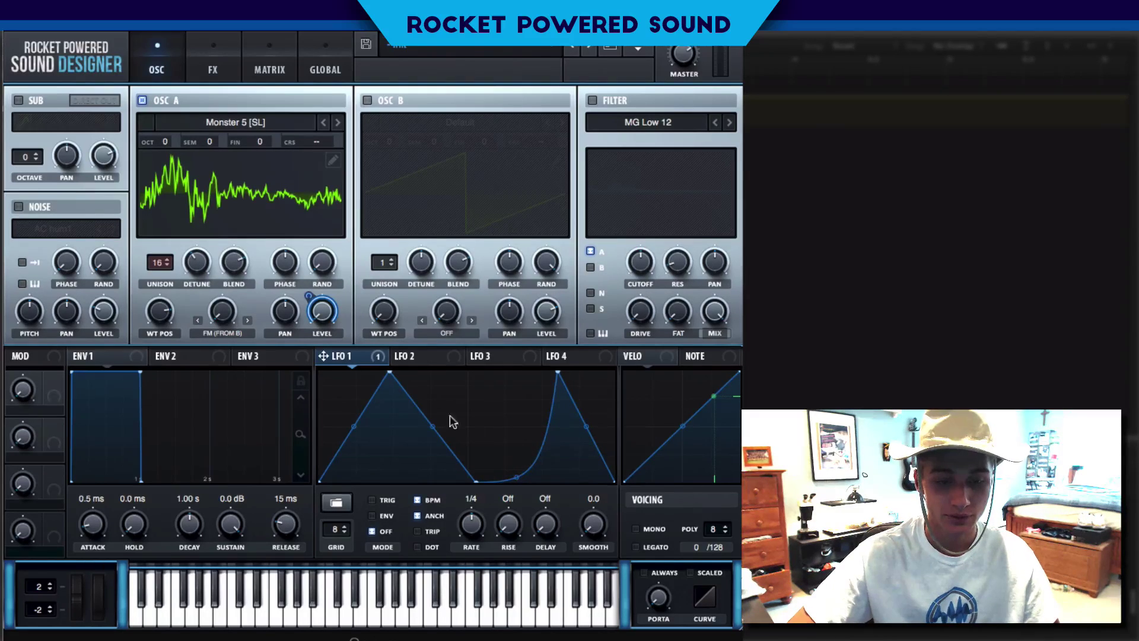
pyautogui.moveTo(354, 425); pyautogui.dragTo(349, 409)
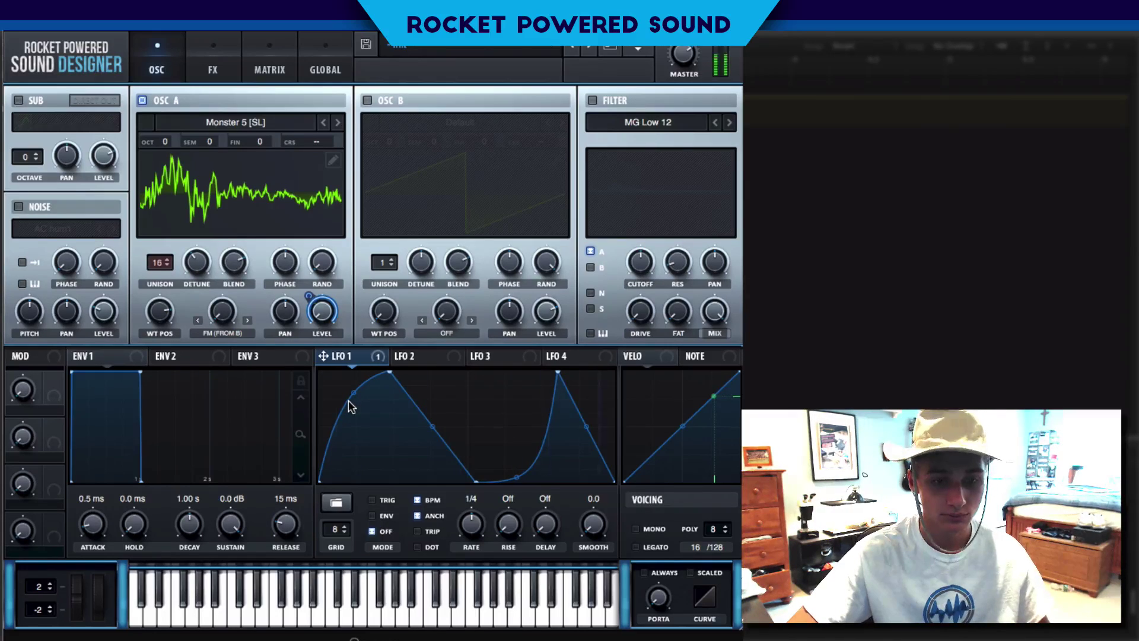
pyautogui.click(372, 499)
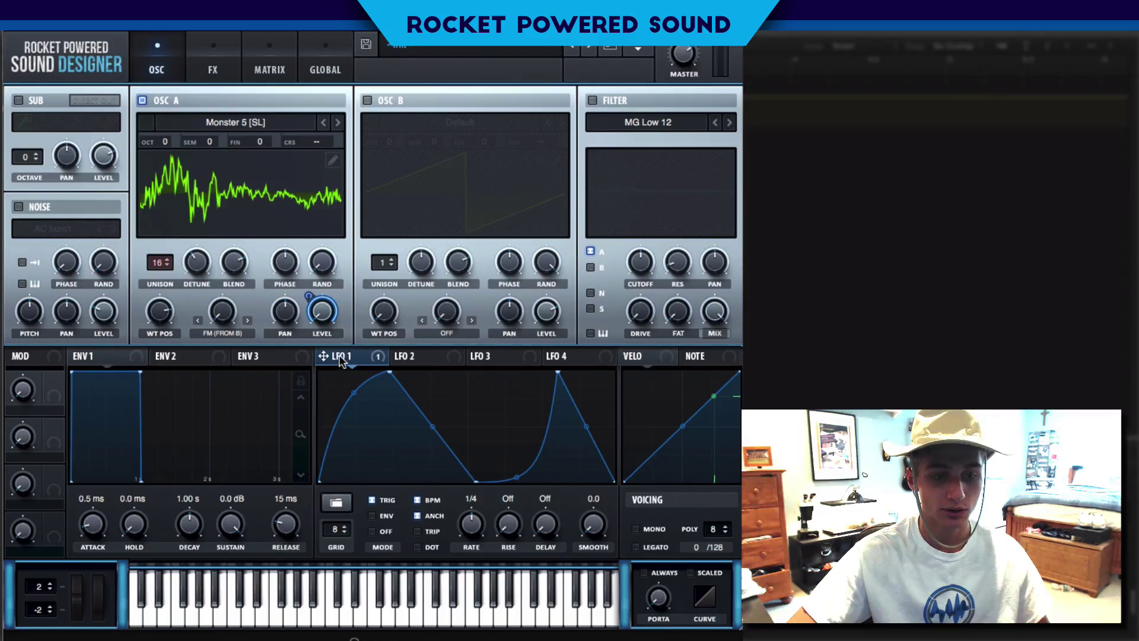
# Step: Assign LFO 1 to oscillator A's unison detune and adjust the modulation amount
pyautogui.moveTo(324, 356); pyautogui.dragTo(197, 264)
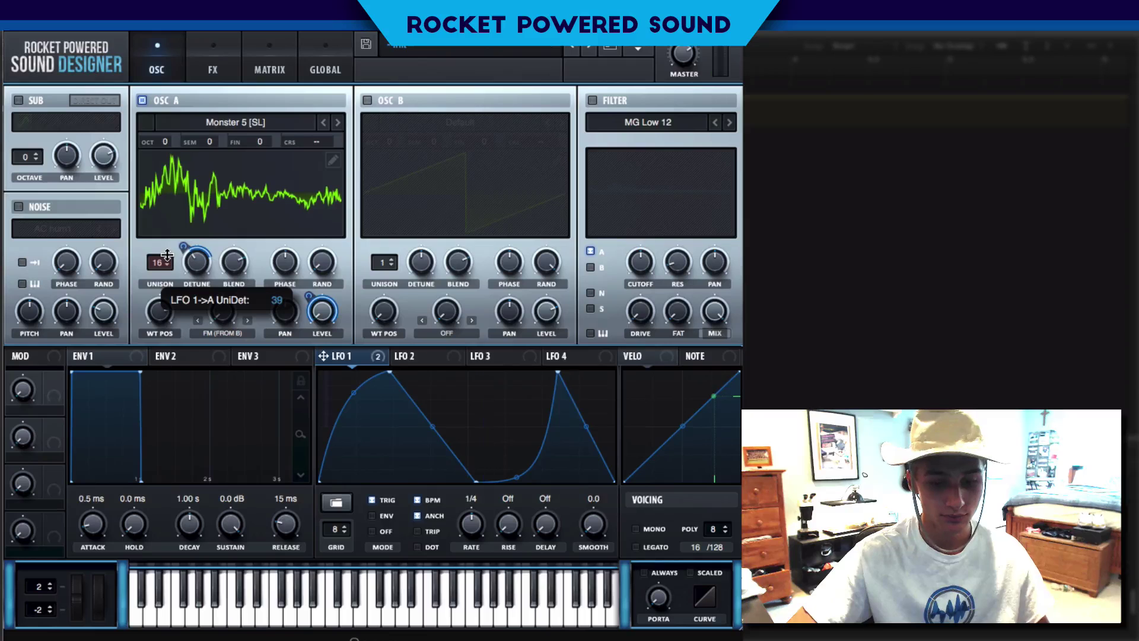
pyautogui.moveTo(168, 255); pyautogui.dragTo(173, 241)
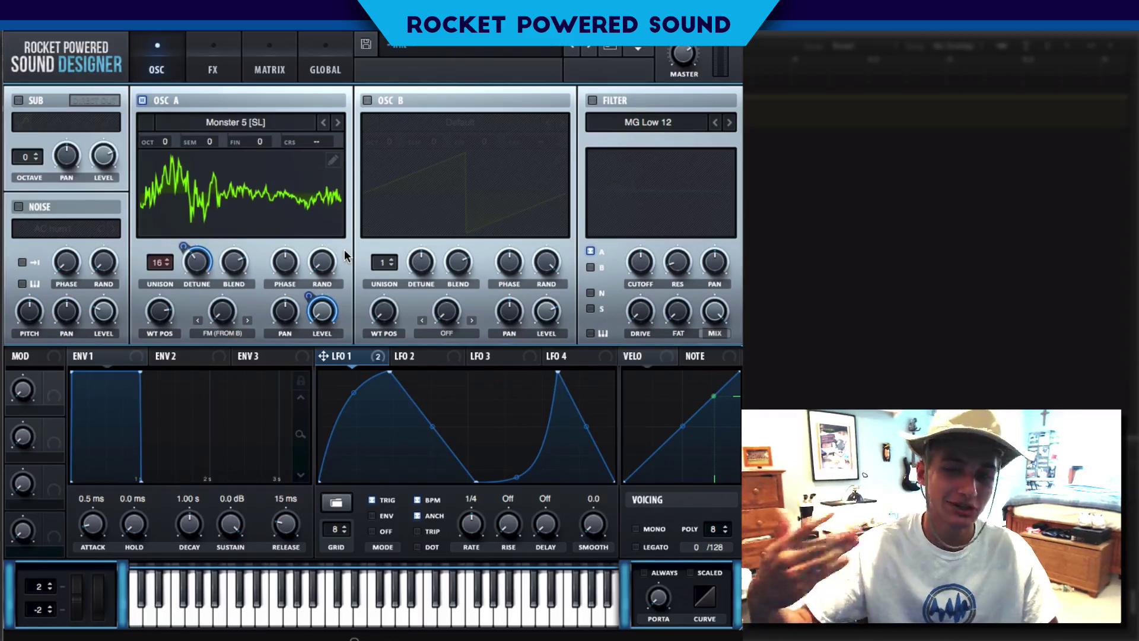
# Step: Try oscillator A's random phase at a high setting and return it to zero
pyautogui.moveTo(331, 261)
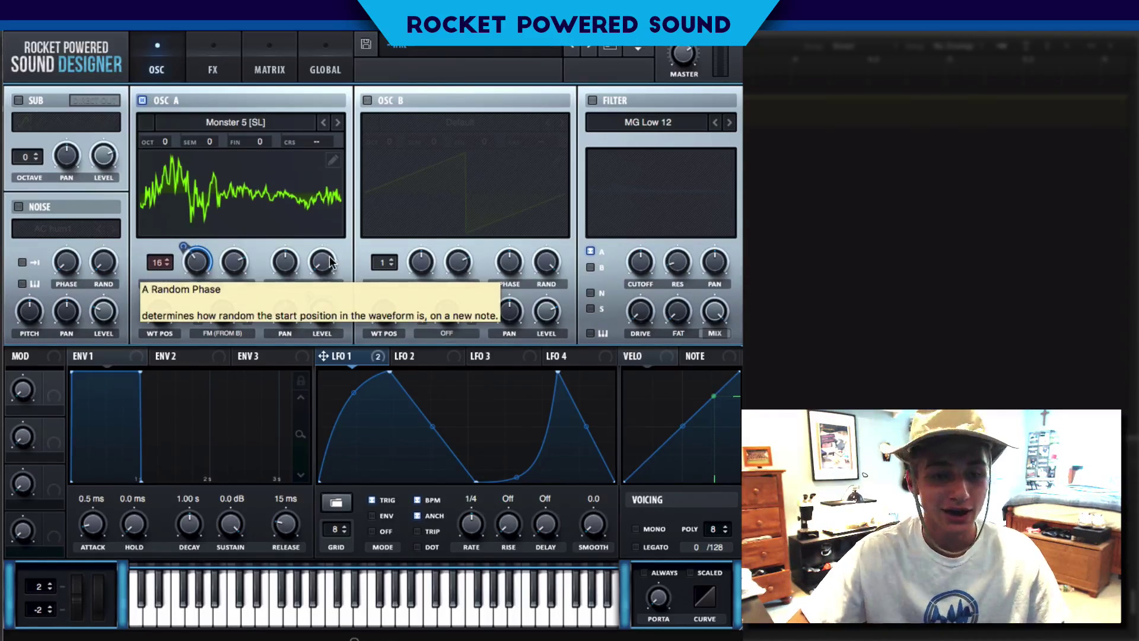
pyautogui.moveTo(330, 261)
pyautogui.mouseDown()
pyautogui.moveTo(357, 103)
pyautogui.moveTo(335, 209)
pyautogui.moveTo(386, 140)
pyautogui.moveTo(331, 261)
pyautogui.moveTo(349, 215)
pyautogui.moveTo(344, 230)
pyautogui.mouseUp()
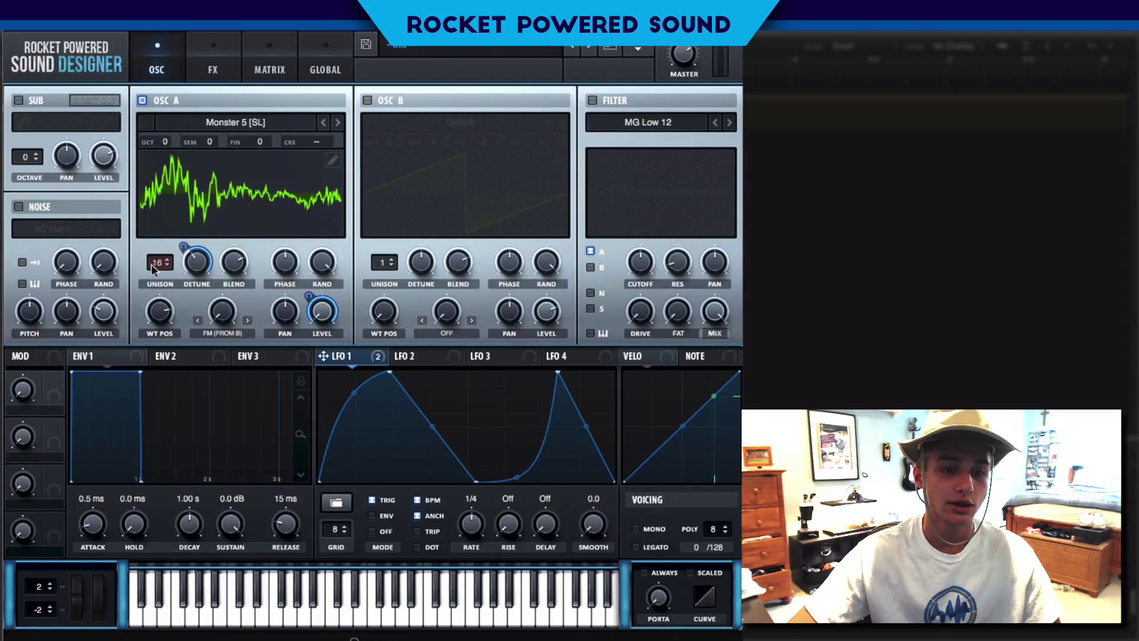
pyautogui.moveTo(322, 262)
pyautogui.mouseDown()
pyautogui.moveTo(294, 200)
pyautogui.moveTo(244, 163)
pyautogui.moveTo(230, 200)
pyautogui.mouseUp()
pyautogui.moveTo(373, 138); pyautogui.dragTo(295, 199)
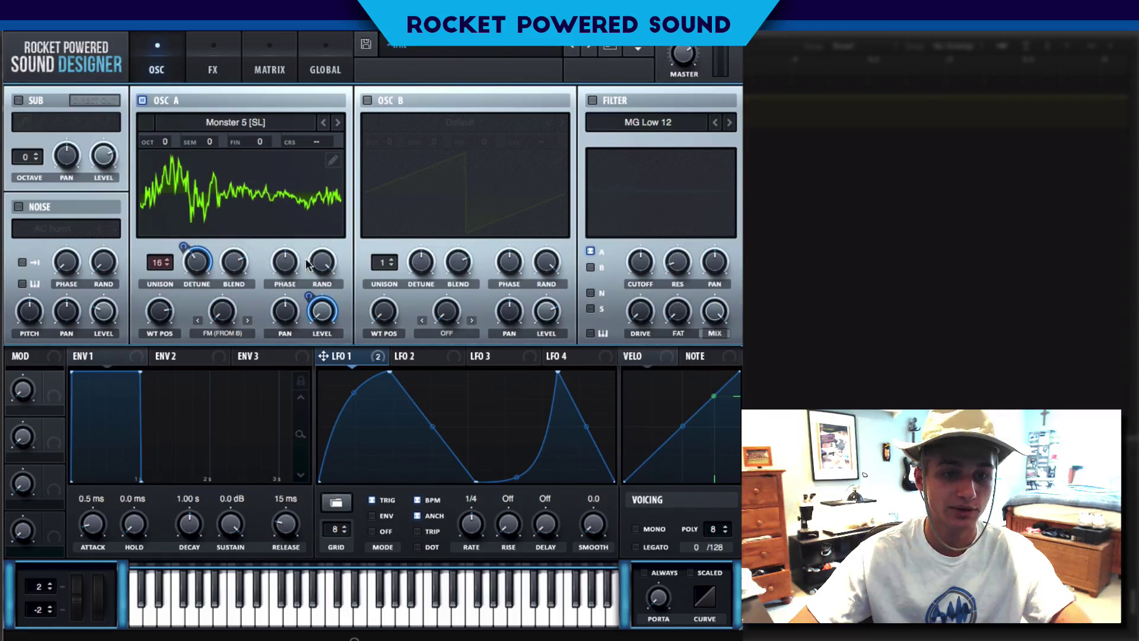
pyautogui.moveTo(329, 264)
pyautogui.mouseDown()
pyautogui.moveTo(308, 279)
pyautogui.moveTo(263, 370)
pyautogui.mouseUp()
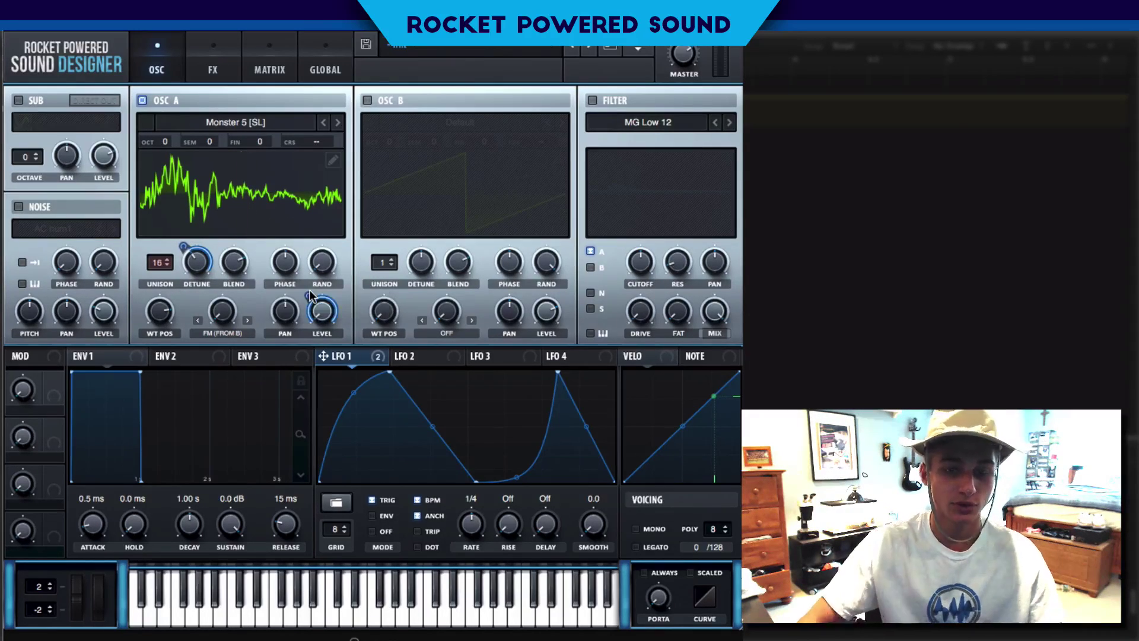
pyautogui.moveTo(311, 295)
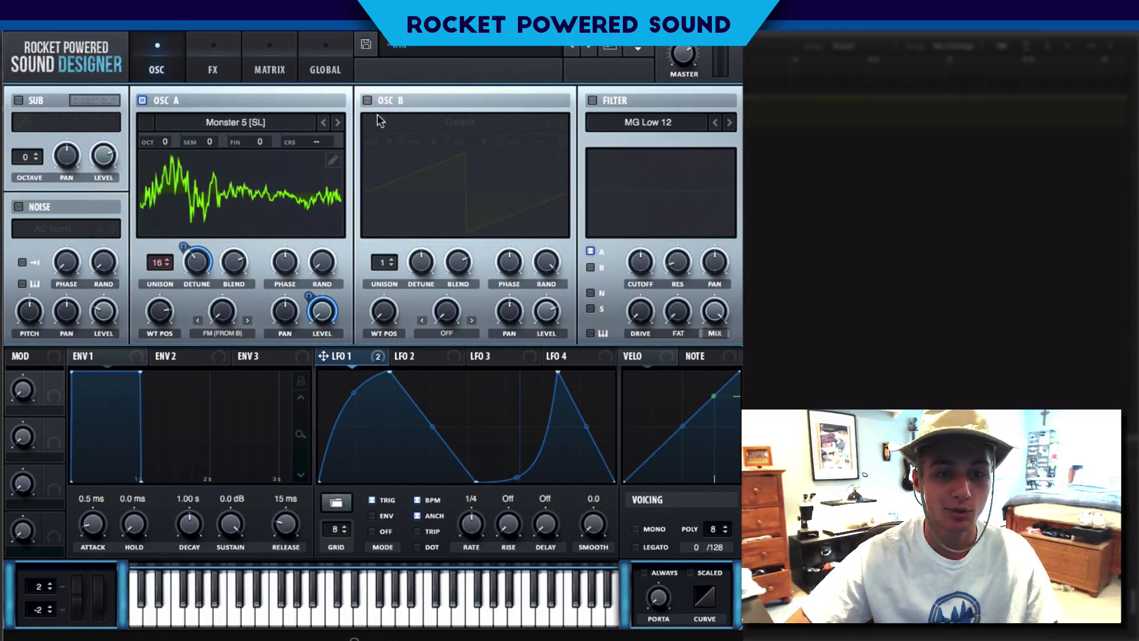
# Step: Enable oscillator B and load the Analog wavetable Basic Shapes into it
pyautogui.click(368, 99)
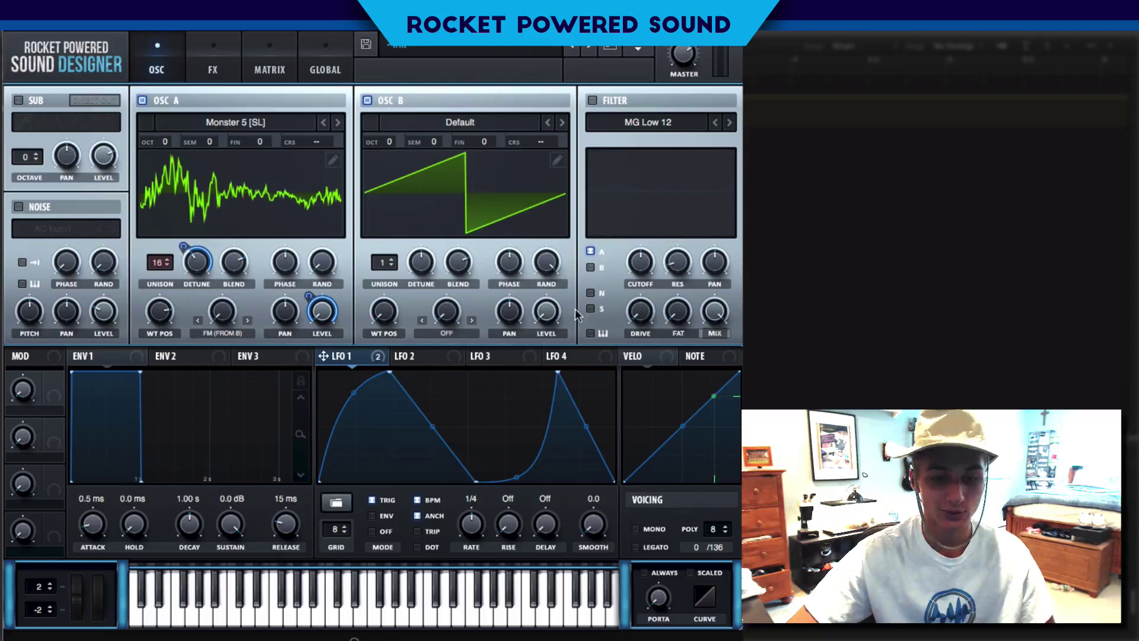
pyautogui.scroll(-1, 537, 141)
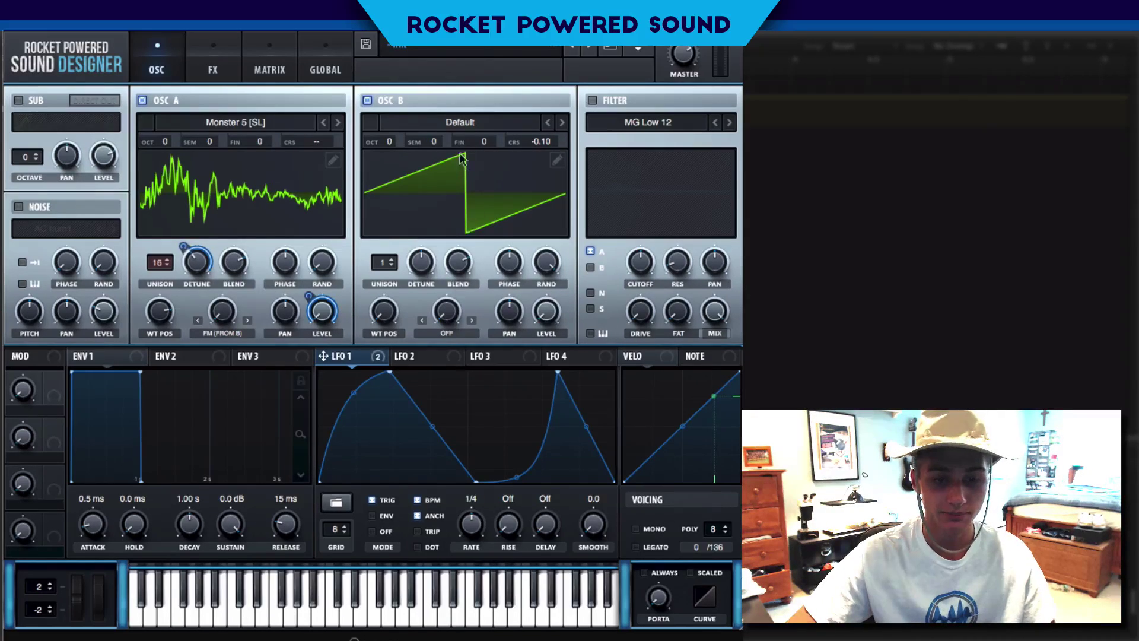
pyautogui.click(451, 122)
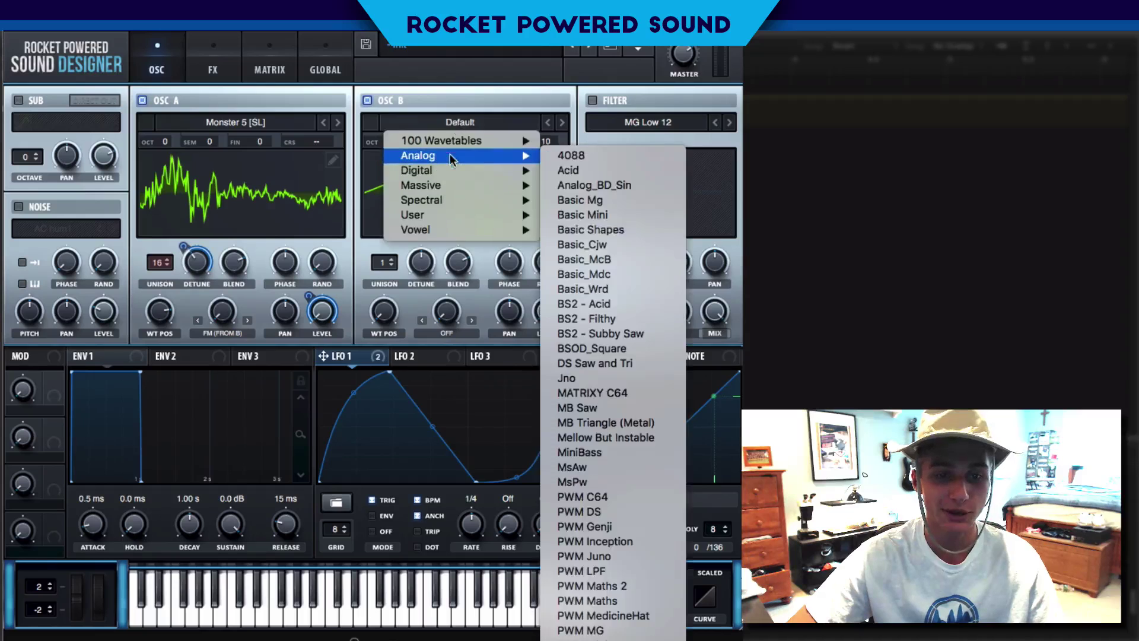
pyautogui.press('Escape')
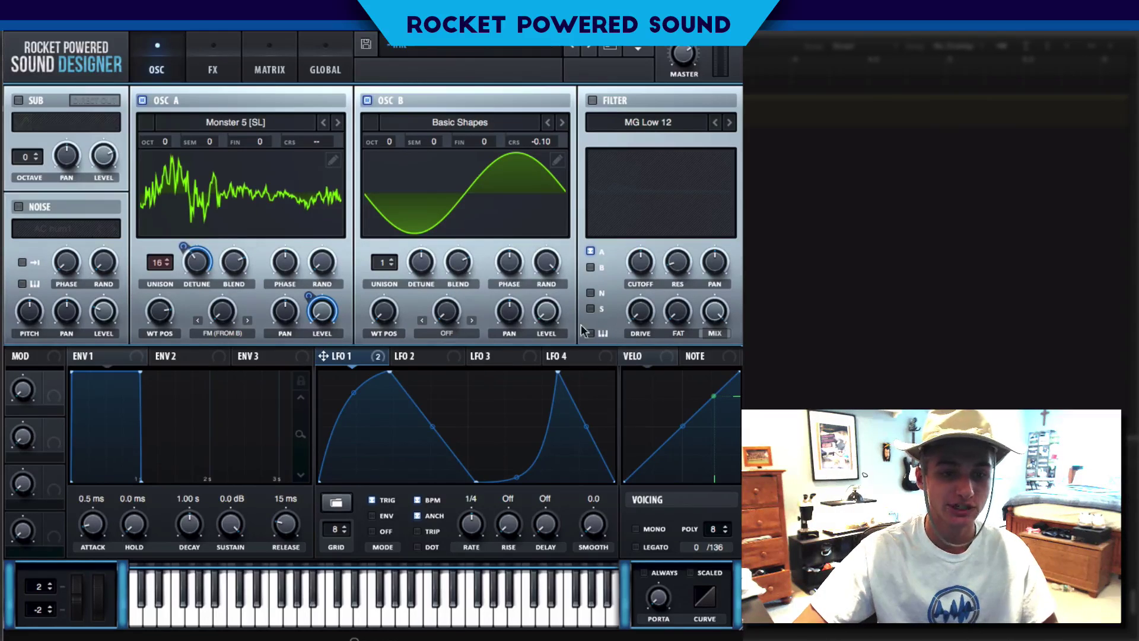
# Step: Look through oscillator B's warp modes, leaving it on Off, and check its wavetable position
pyautogui.click(458, 333)
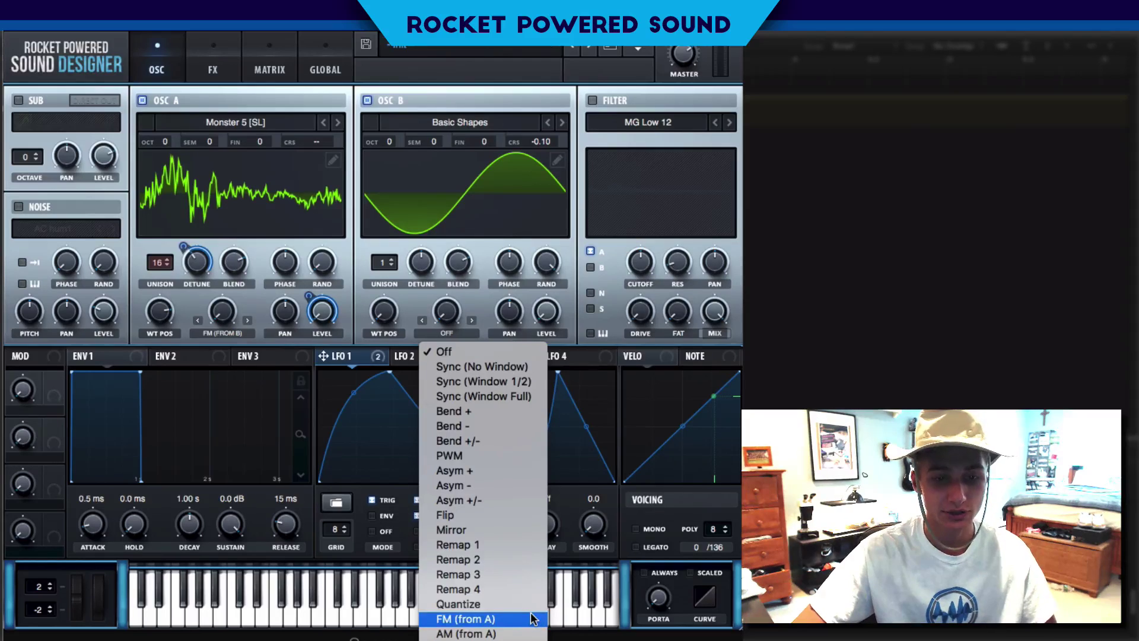
pyautogui.click(444, 352)
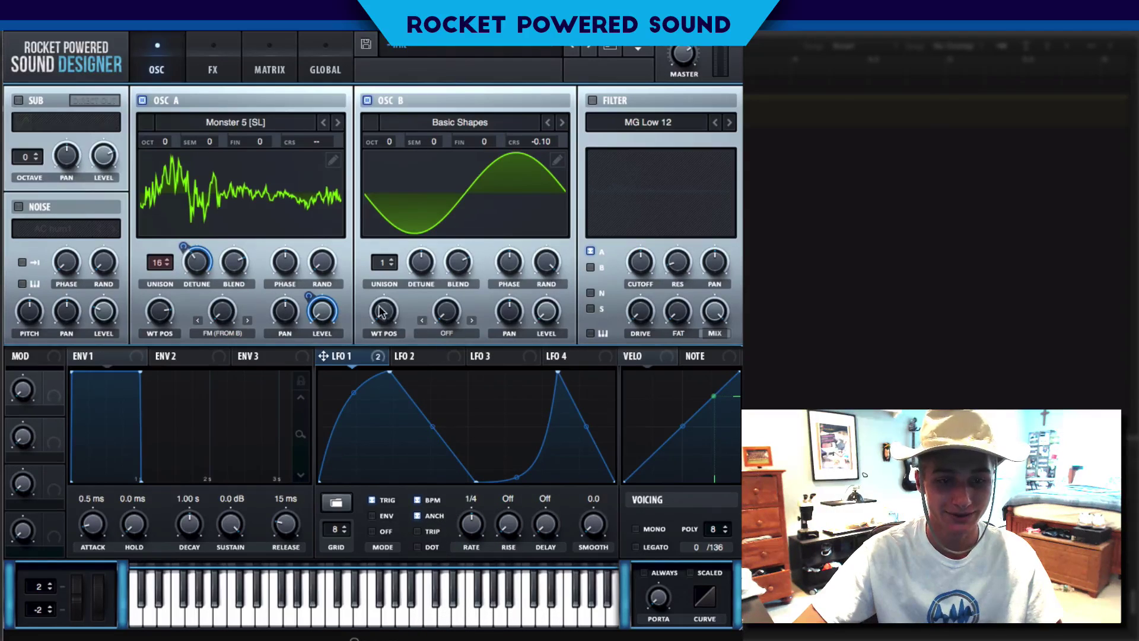
pyautogui.moveTo(380, 312)
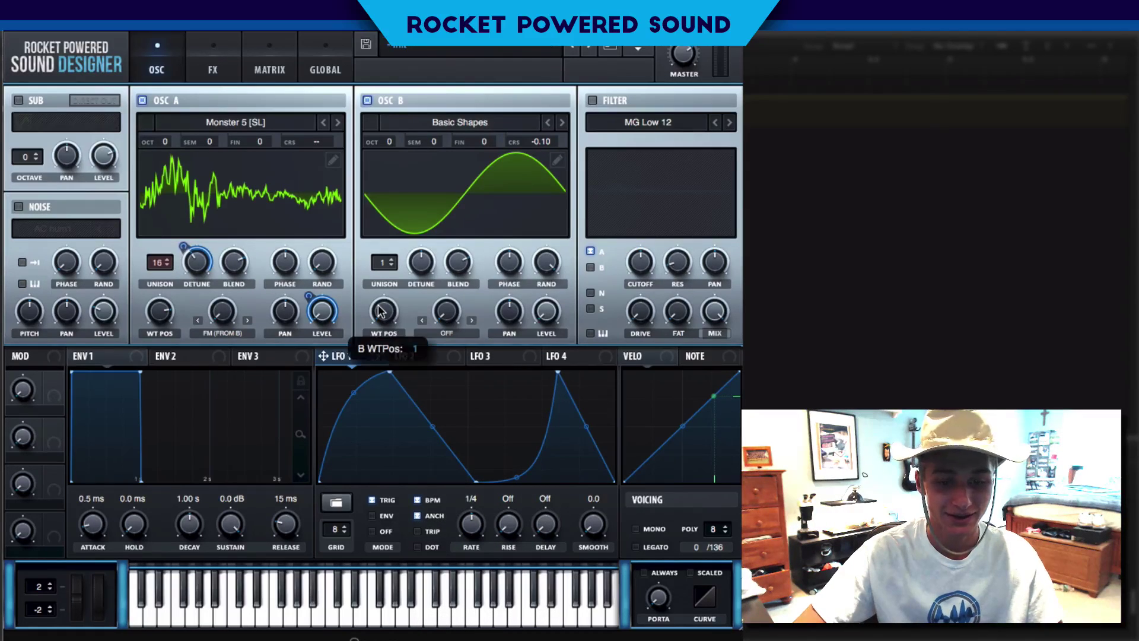
# Step: Set oscillator B's warp mode to Sync and its wavetable position to the saw shape at 2
pyautogui.click(456, 335)
pyautogui.click(479, 362)
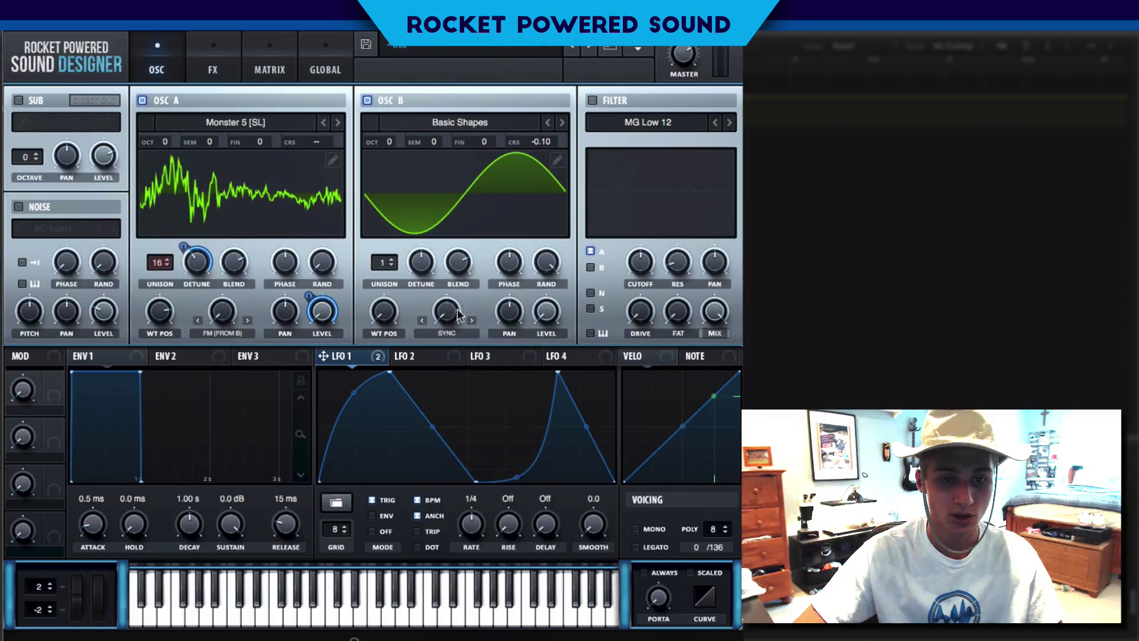
pyautogui.moveTo(384, 312); pyautogui.dragTo(385, 274)
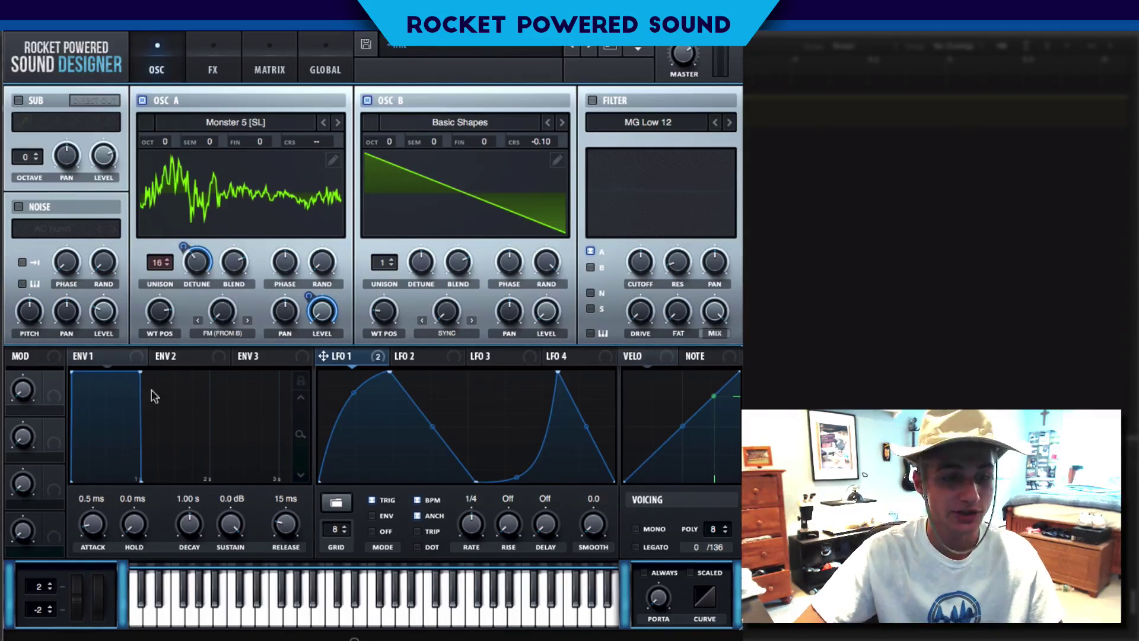
pyautogui.moveTo(23, 423)
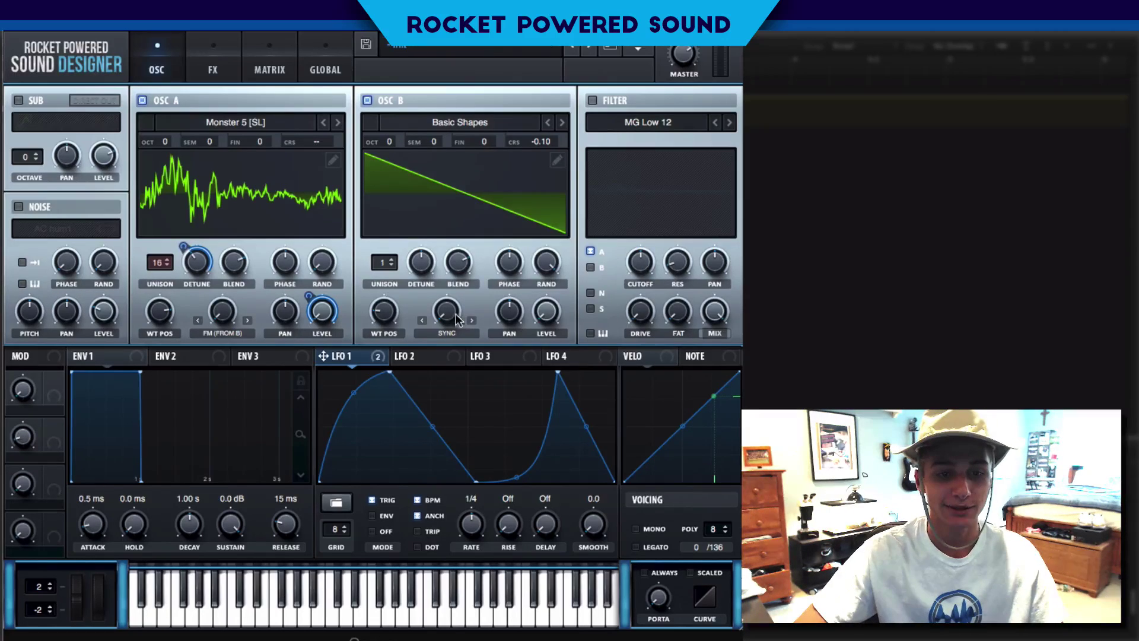
pyautogui.moveTo(377, 299); pyautogui.dragTo(377, 323)
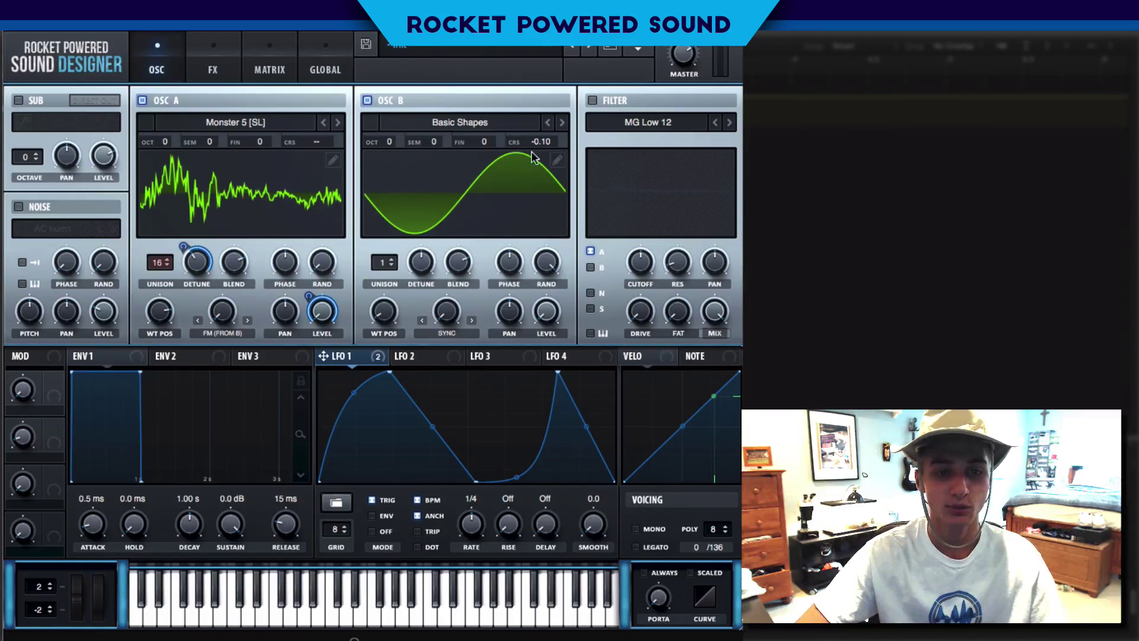
pyautogui.moveTo(386, 309)
pyautogui.mouseDown()
pyautogui.moveTo(380, 283)
pyautogui.moveTo(385, 342)
pyautogui.moveTo(386, 316)
pyautogui.mouseUp()
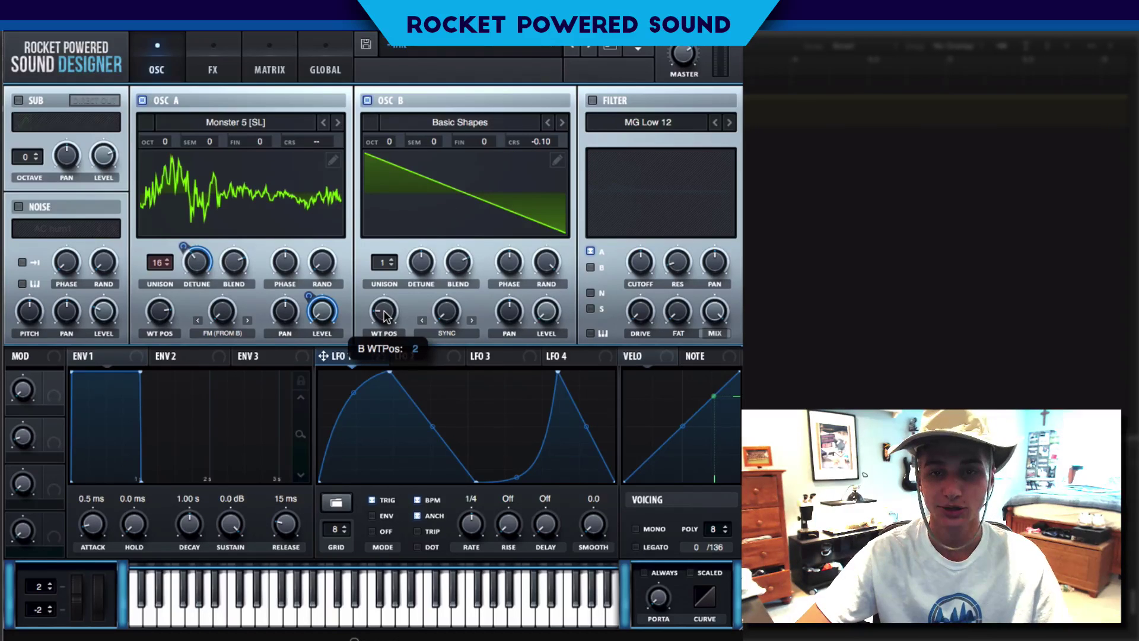
# Step: Clear oscillator B's coarse pitch offset and set its octave to +3
pyautogui.moveTo(525, 145)
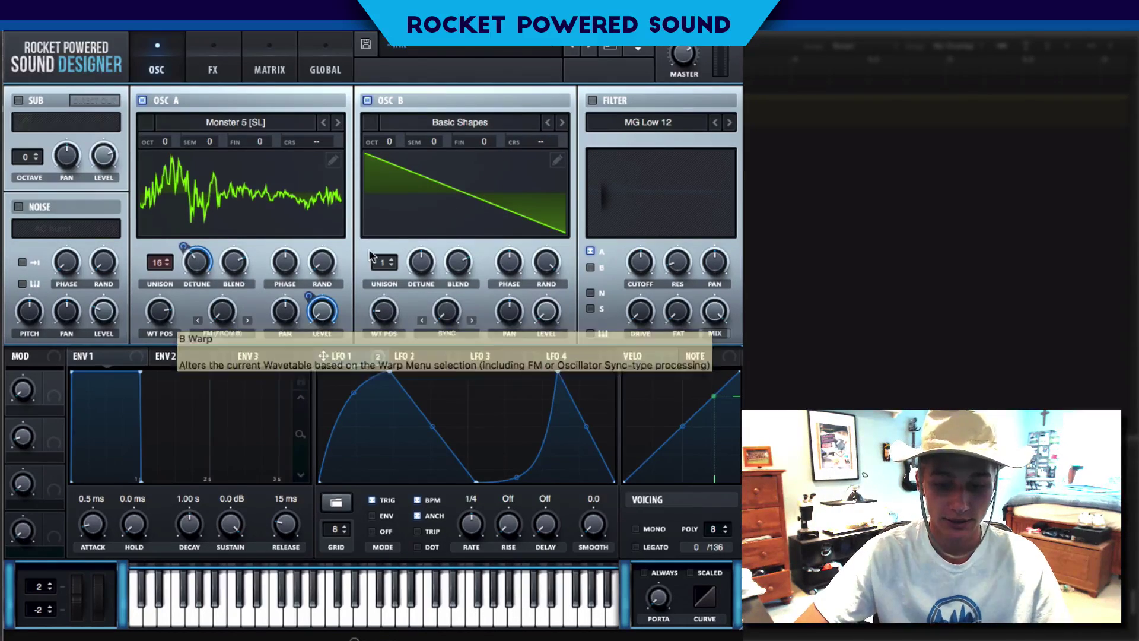
pyautogui.moveTo(449, 318); pyautogui.dragTo(446, 252)
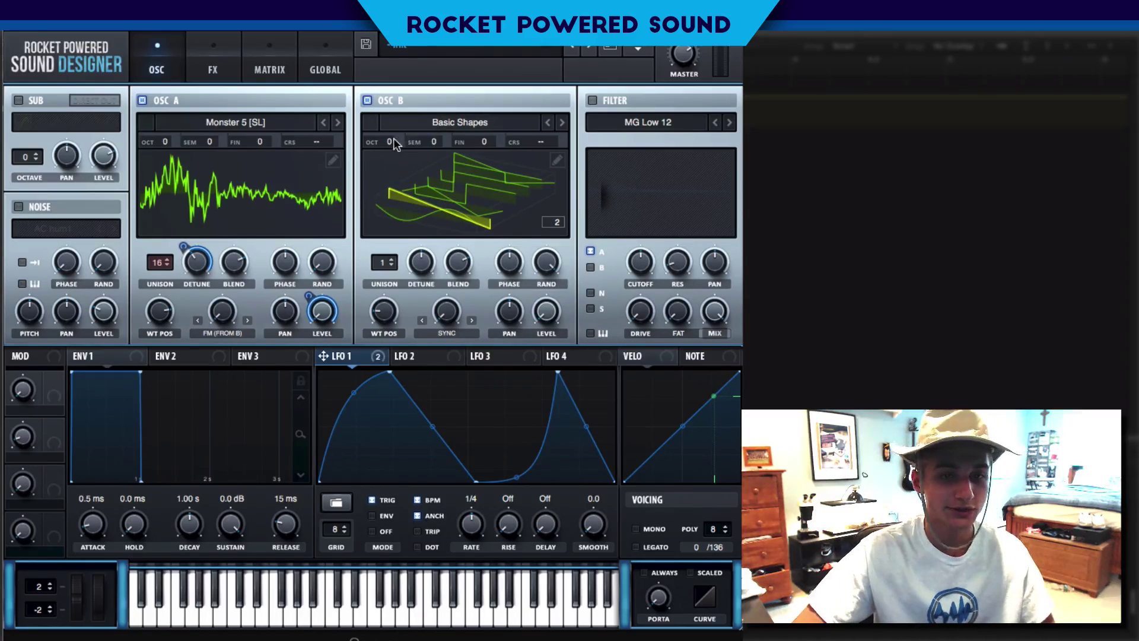
pyautogui.moveTo(393, 142); pyautogui.dragTo(415, 83)
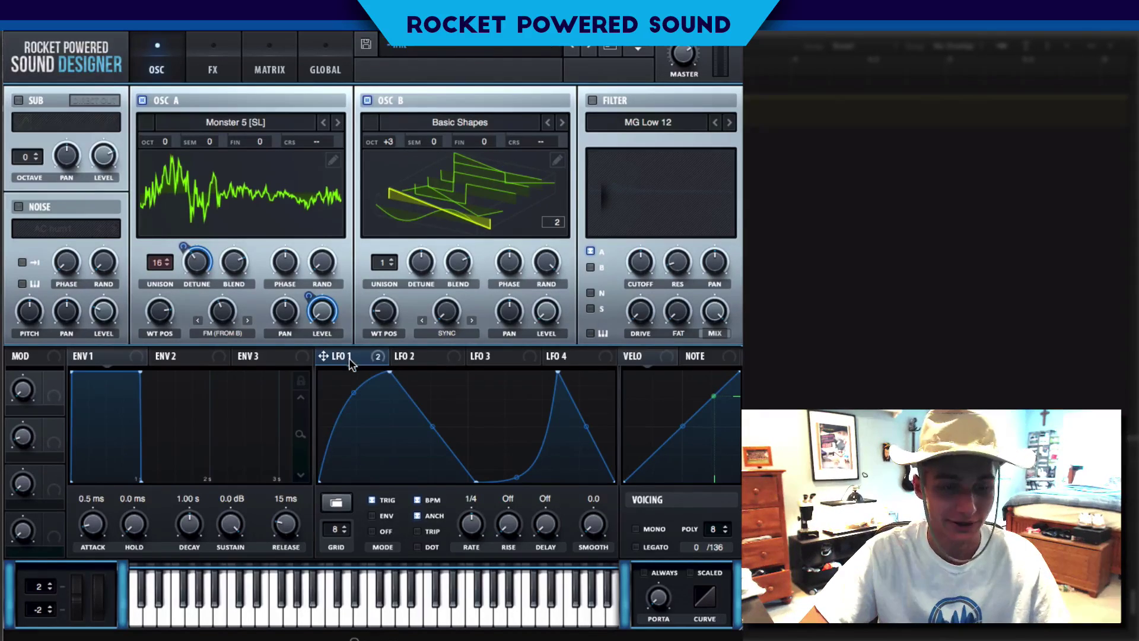
# Step: Assign LFO 1 to oscillator A's FM (From B) warp and adjust the modulation amount
pyautogui.moveTo(350, 365)
pyautogui.moveTo(349, 361); pyautogui.dragTo(181, 315)
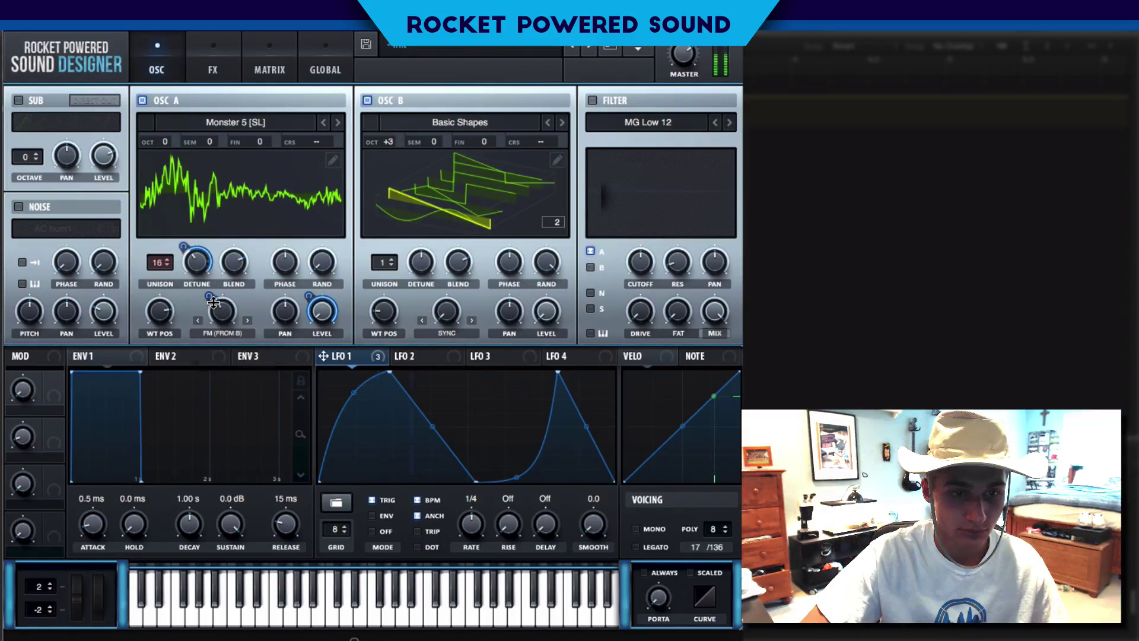
pyautogui.moveTo(212, 300)
pyautogui.moveTo(212, 300); pyautogui.dragTo(209, 300)
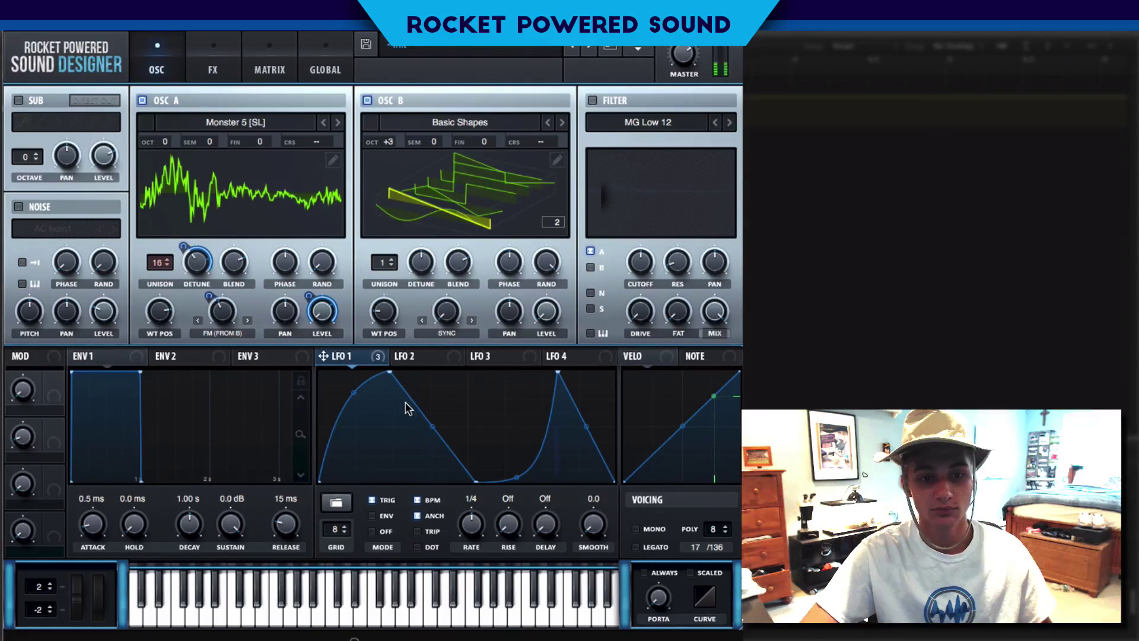
pyautogui.moveTo(367, 362)
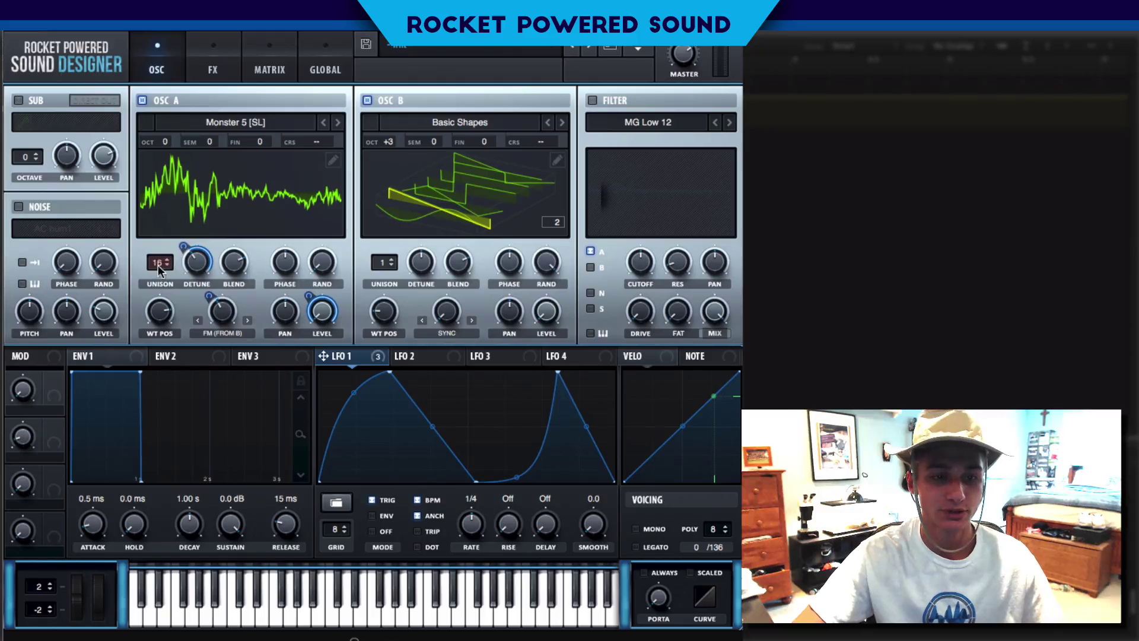
# Step: Set oscillator B's unison to 16 voices and lower its random phase and detune
pyautogui.moveTo(380, 265); pyautogui.dragTo(379, 237)
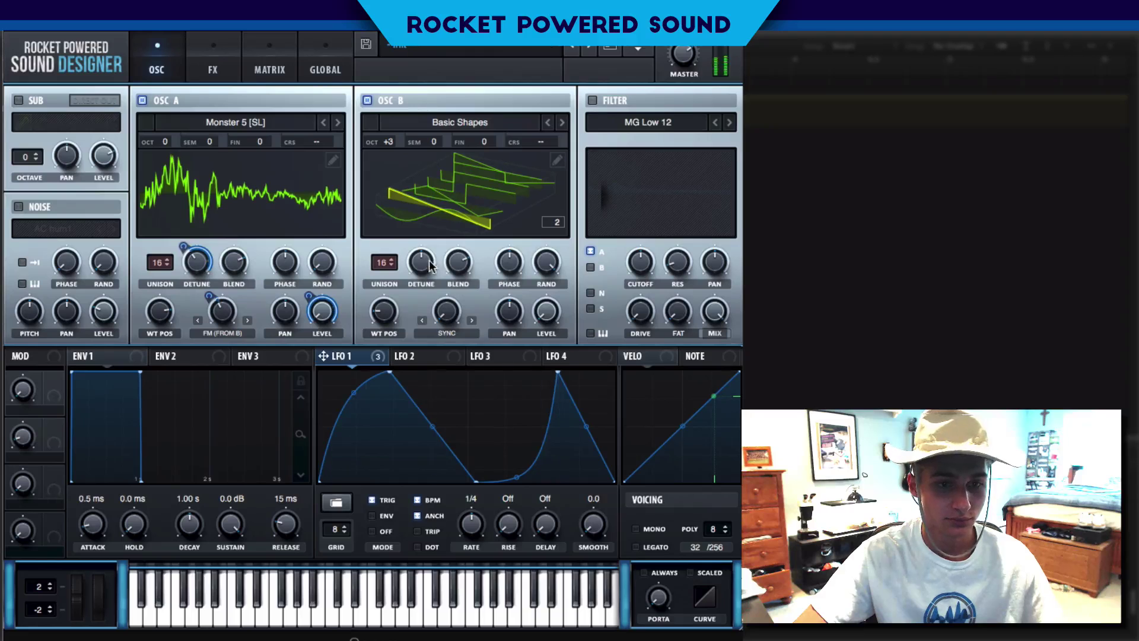
pyautogui.click(549, 253)
pyautogui.moveTo(551, 259); pyautogui.dragTo(541, 282)
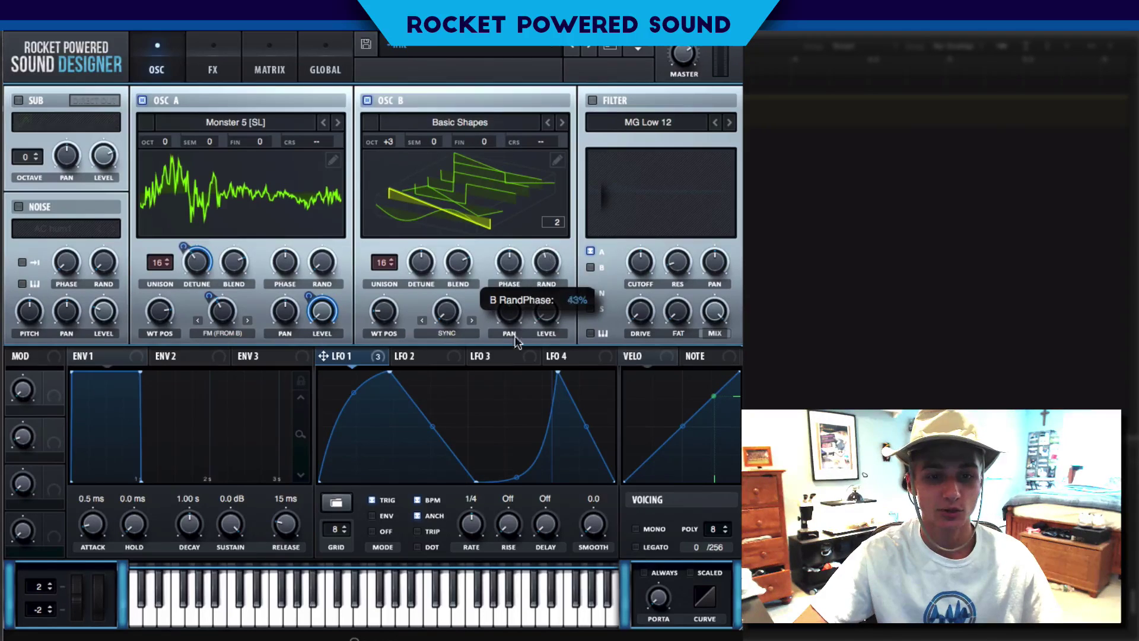
pyautogui.moveTo(492, 440); pyautogui.dragTo(488, 443)
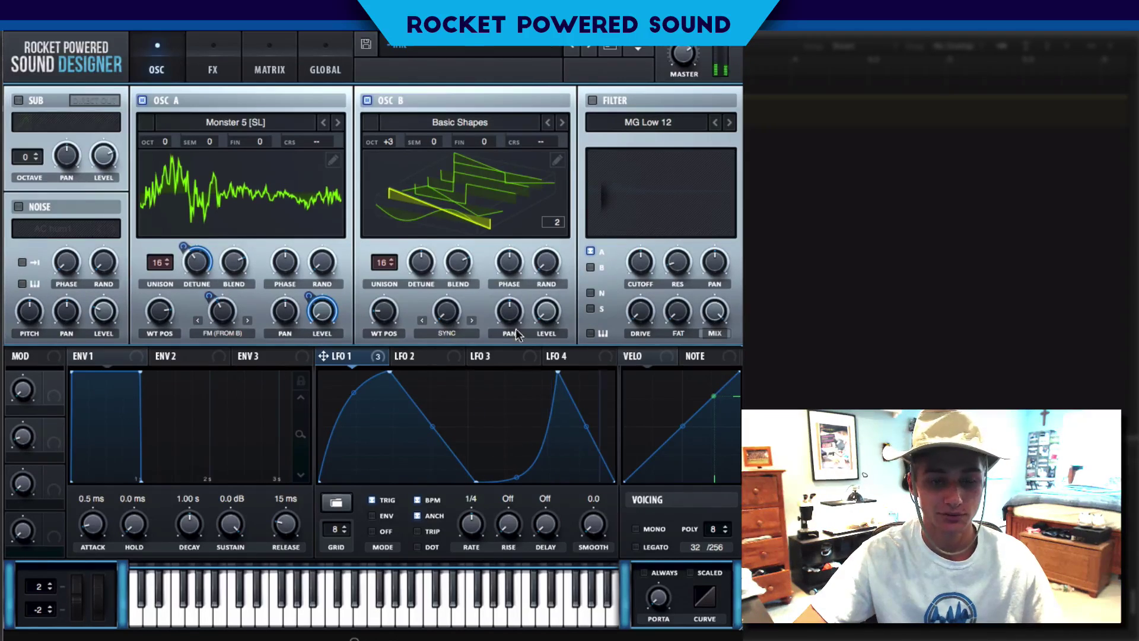
pyautogui.moveTo(431, 265); pyautogui.dragTo(412, 271)
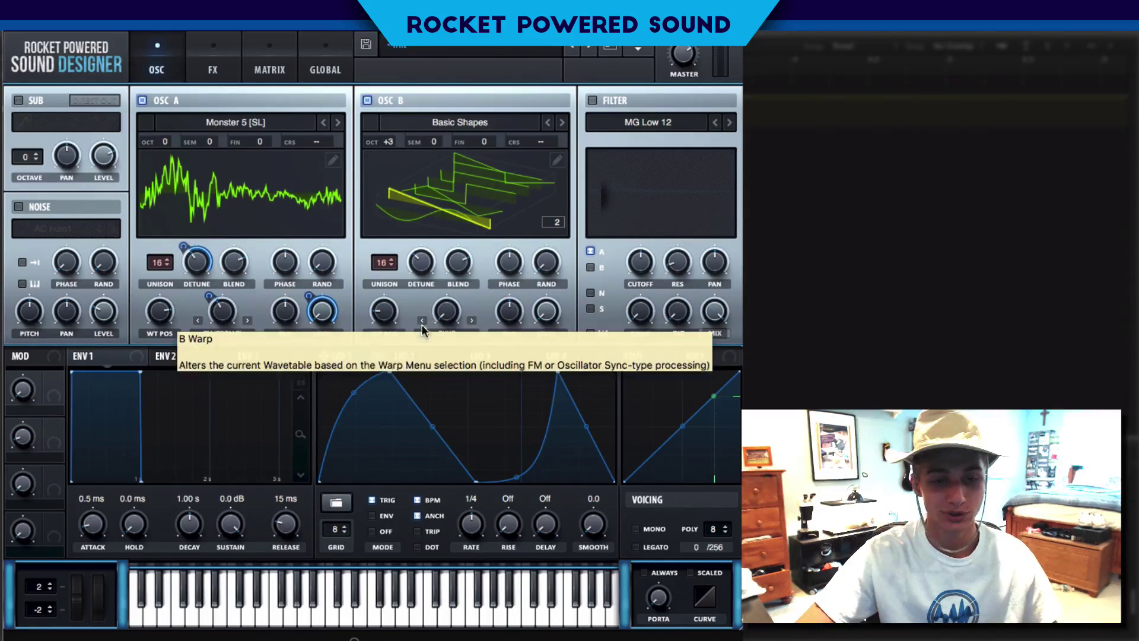
# Step: Bypass LFO 1's modulation of oscillator A's unison detune and re-enable it for comparison
pyautogui.rightClick(194, 248)
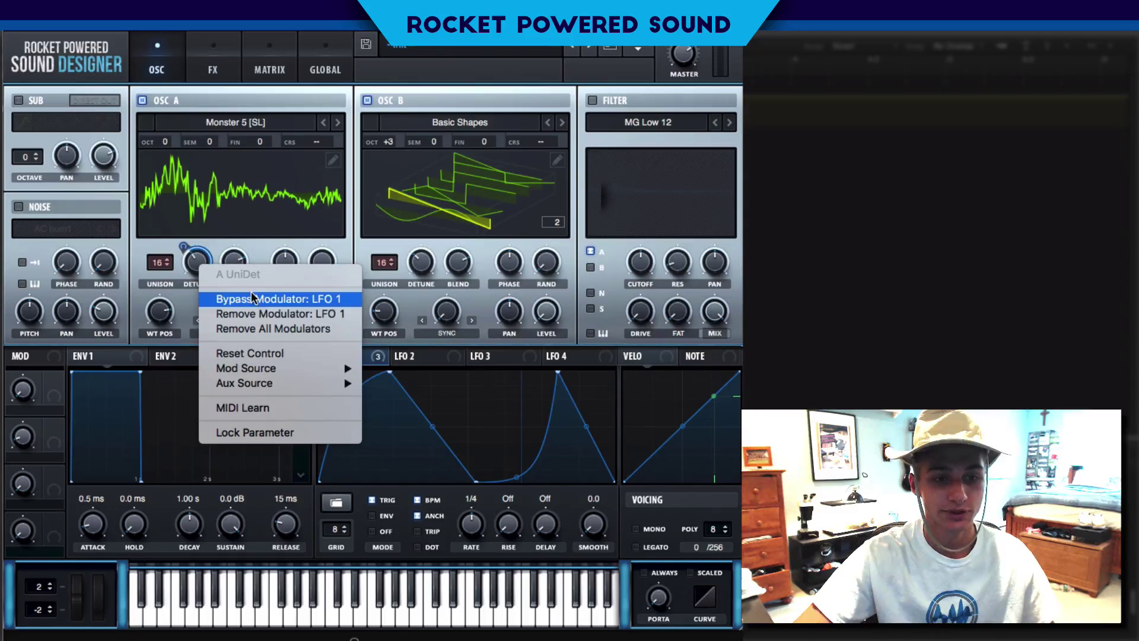
pyautogui.click(282, 300)
pyautogui.rightClick(188, 245)
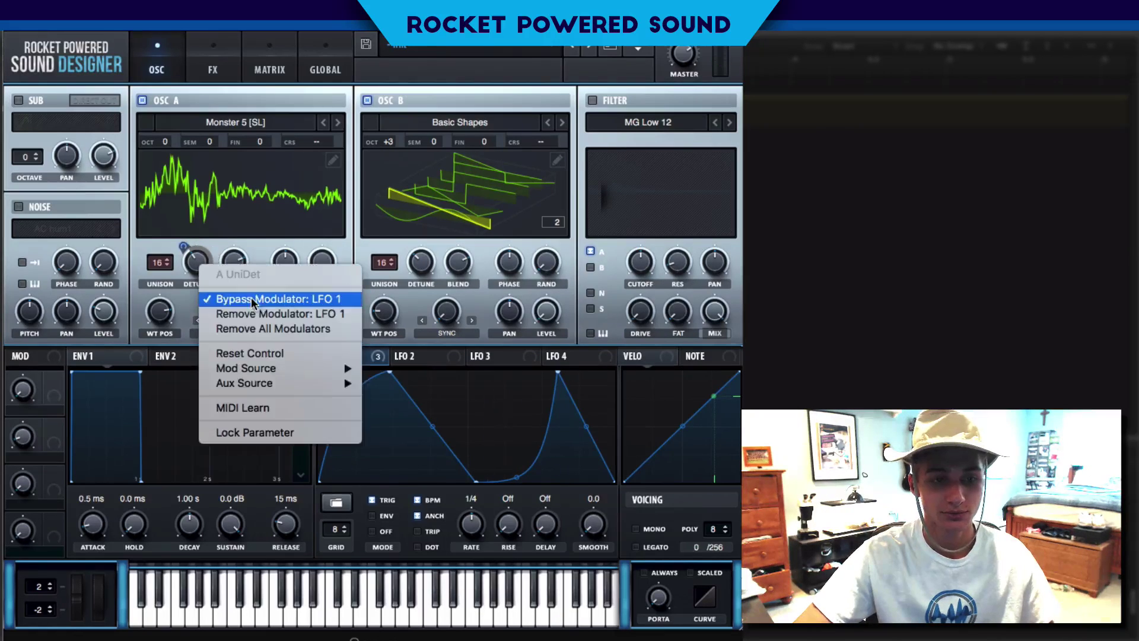
pyautogui.click(254, 298)
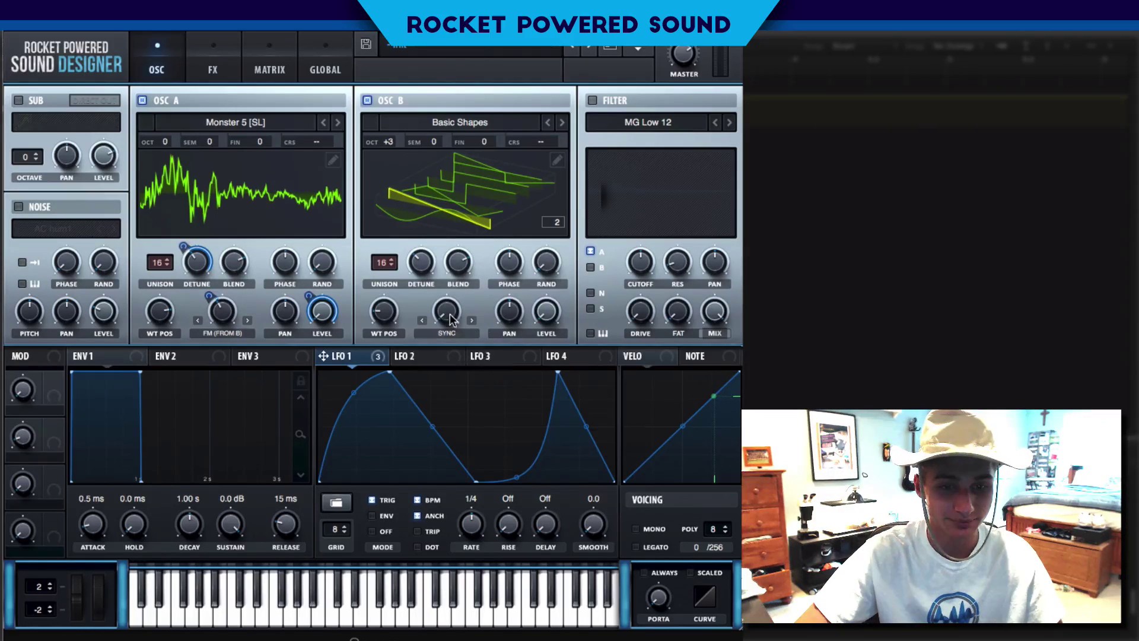
# Step: Raise oscillator B's Sync warp amount until the saw repeats within the cycle, and assign LFO 1 to it
pyautogui.moveTo(450, 319); pyautogui.dragTo(446, 230)
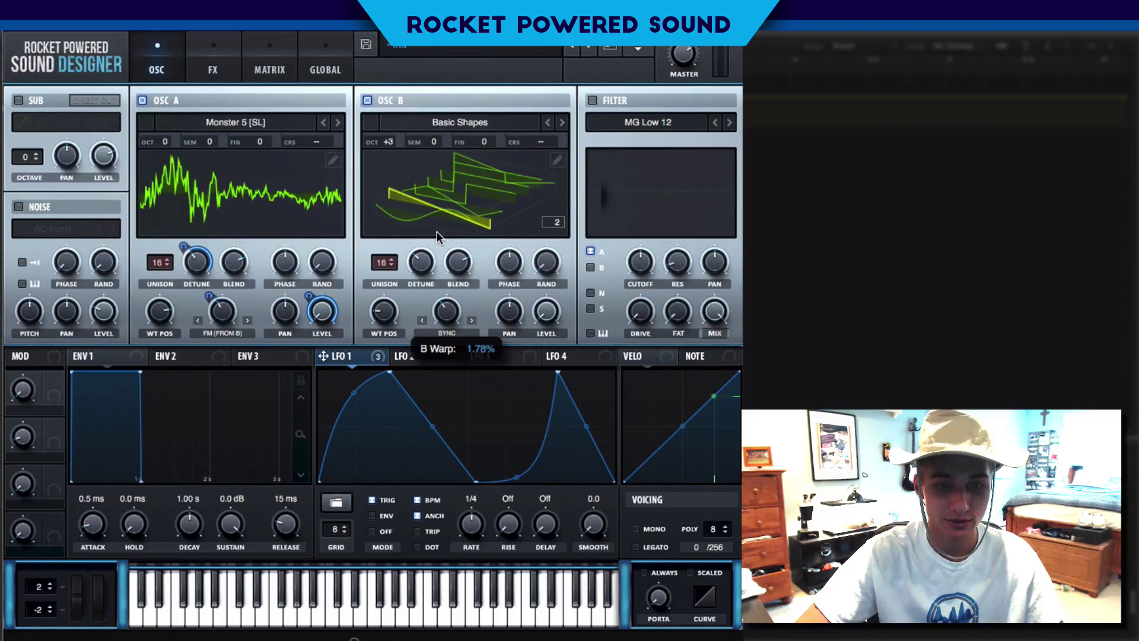
pyautogui.click(437, 233)
pyautogui.moveTo(456, 307); pyautogui.dragTo(452, 305)
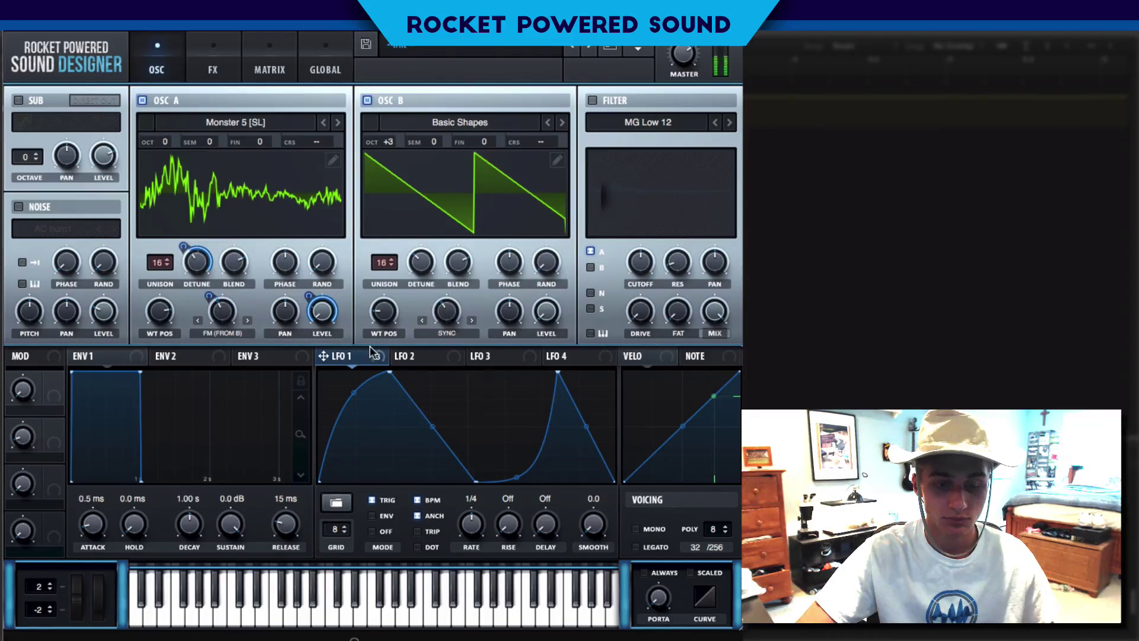
pyautogui.moveTo(372, 352); pyautogui.dragTo(401, 306)
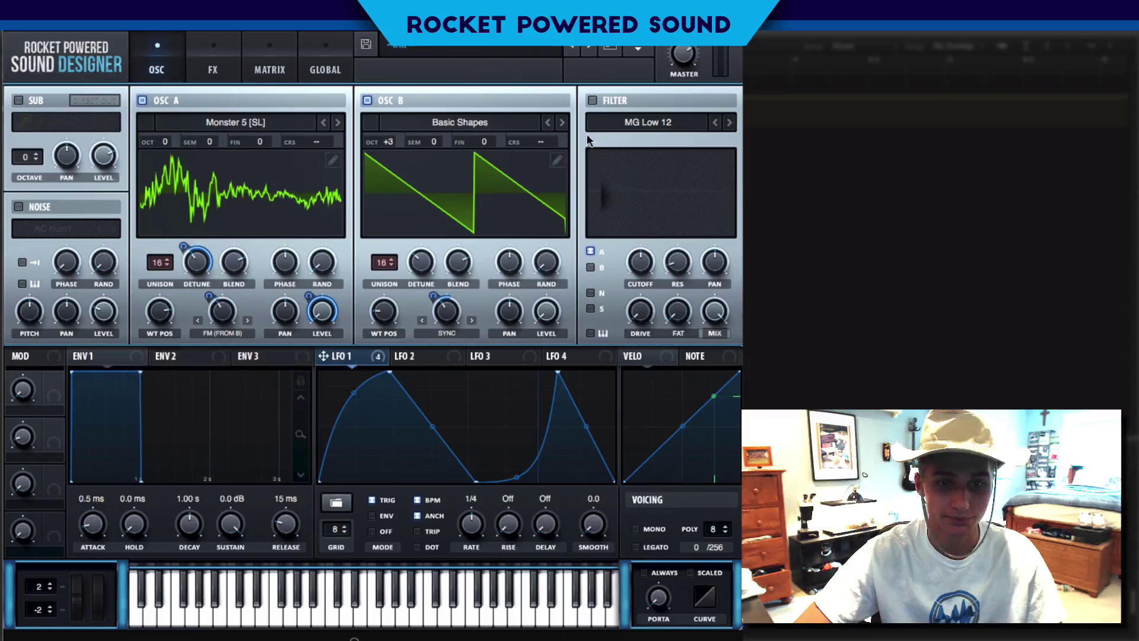
# Step: Enable the filter and change its type to Bandreject from the Misc category
pyautogui.click(591, 100)
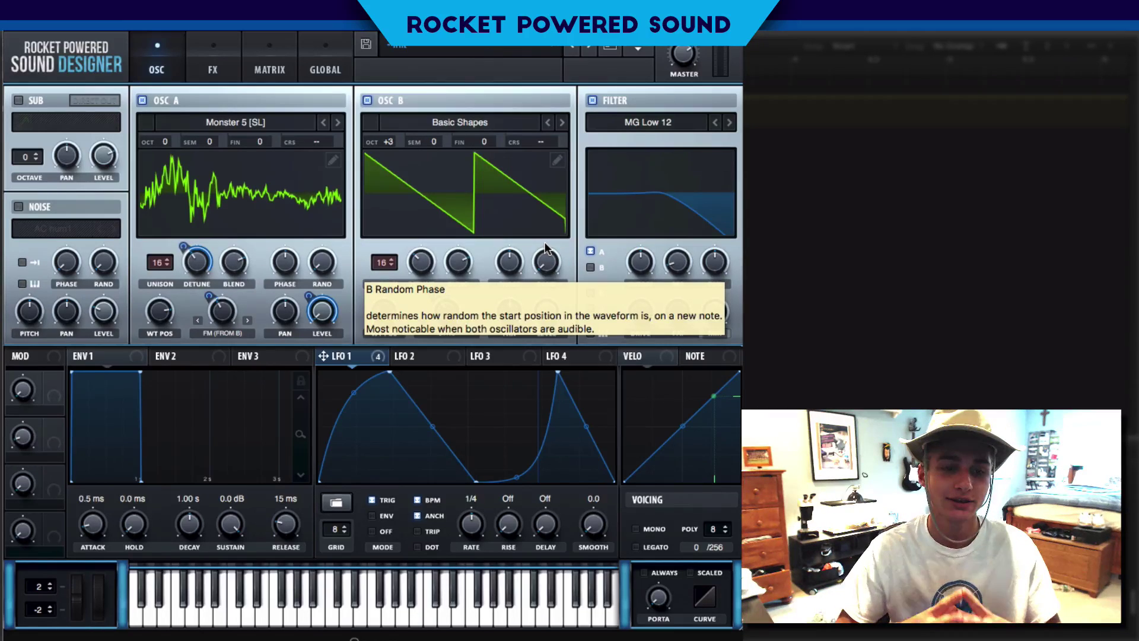
pyautogui.click(650, 122)
pyautogui.moveTo(654, 171)
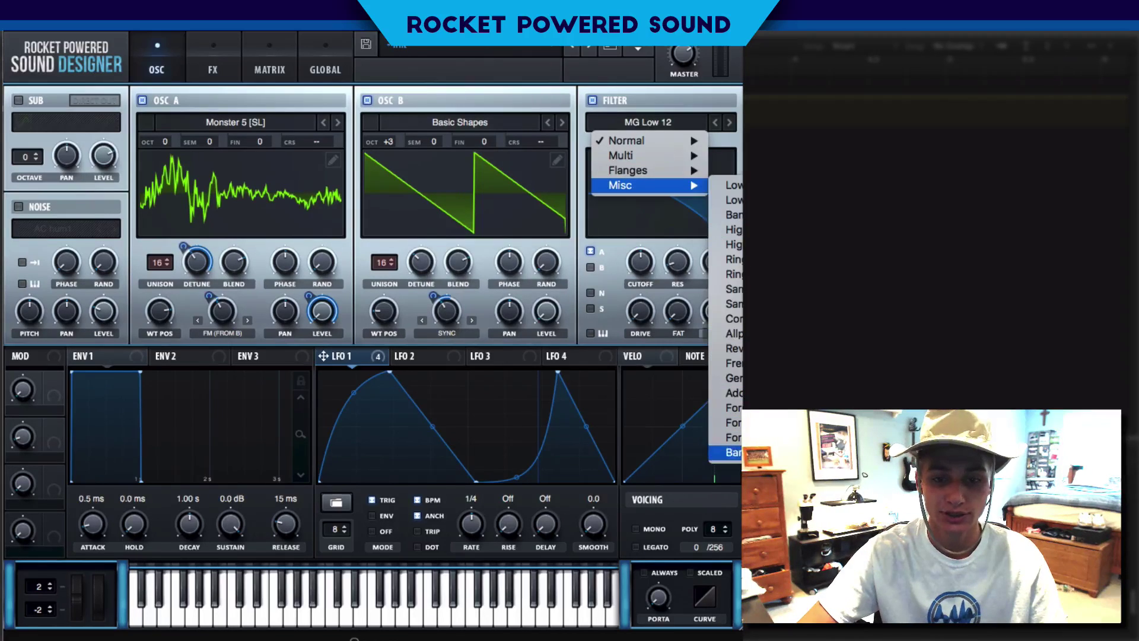
pyautogui.click(730, 452)
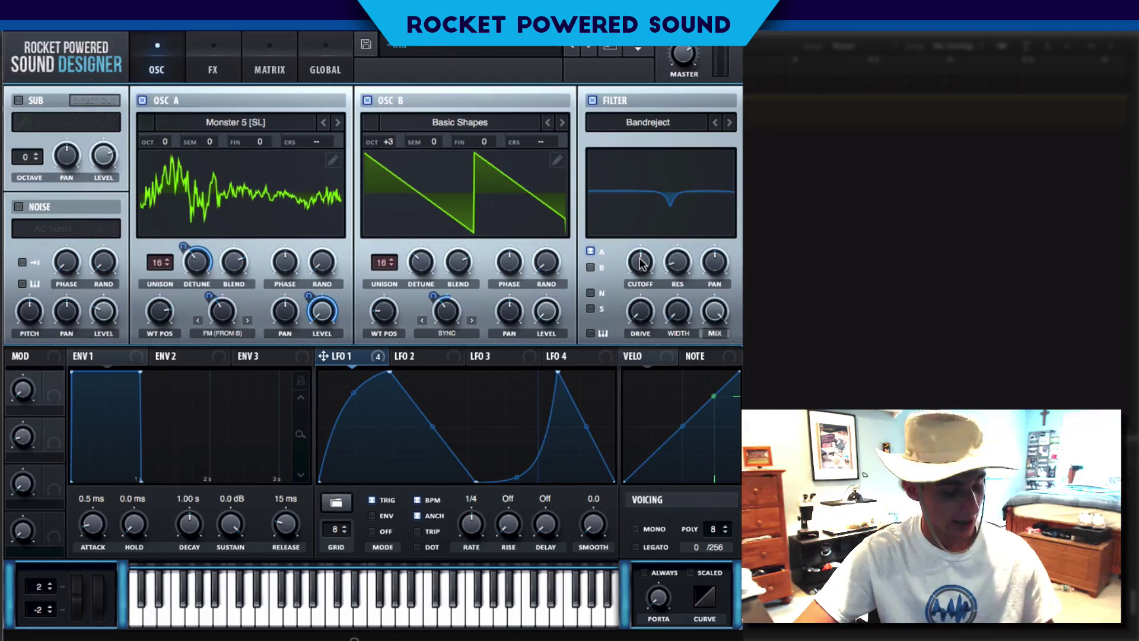
# Step: Lower the Bandreject filter's cutoff to the low end and reduce its width
pyautogui.moveTo(640, 263); pyautogui.dragTo(598, 274)
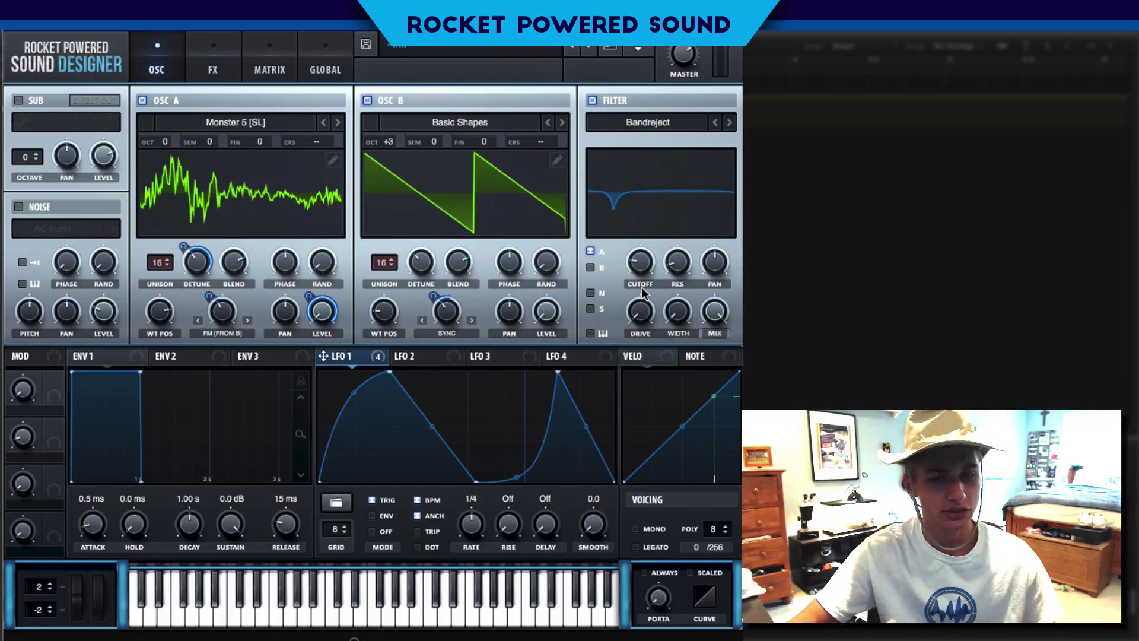
pyautogui.moveTo(686, 322); pyautogui.dragTo(625, 199)
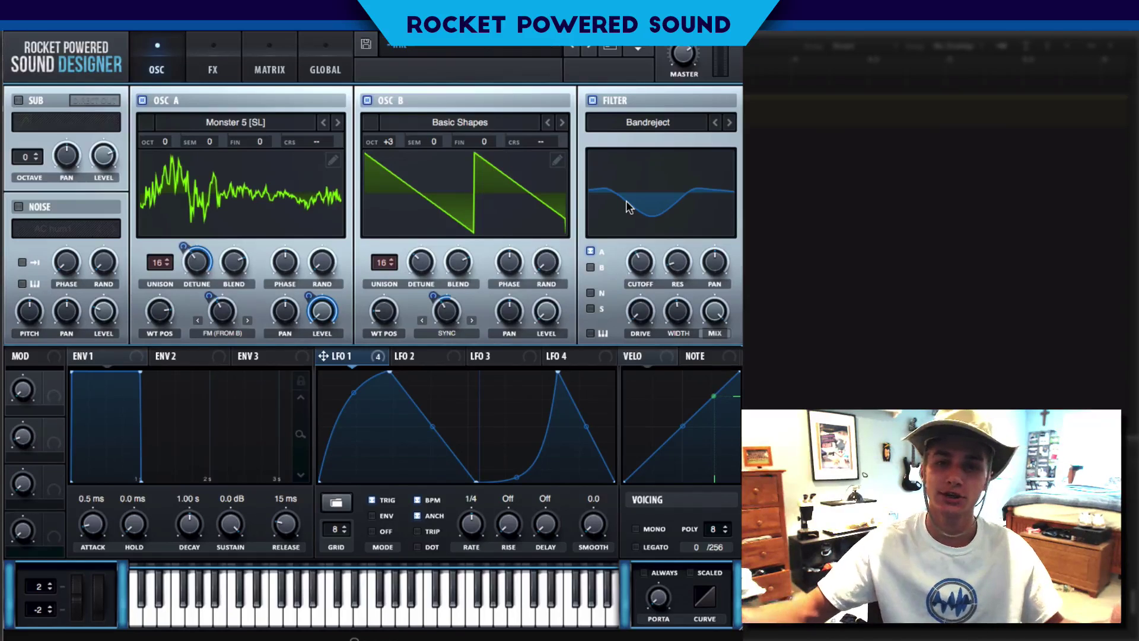
pyautogui.moveTo(680, 317); pyautogui.dragTo(643, 345)
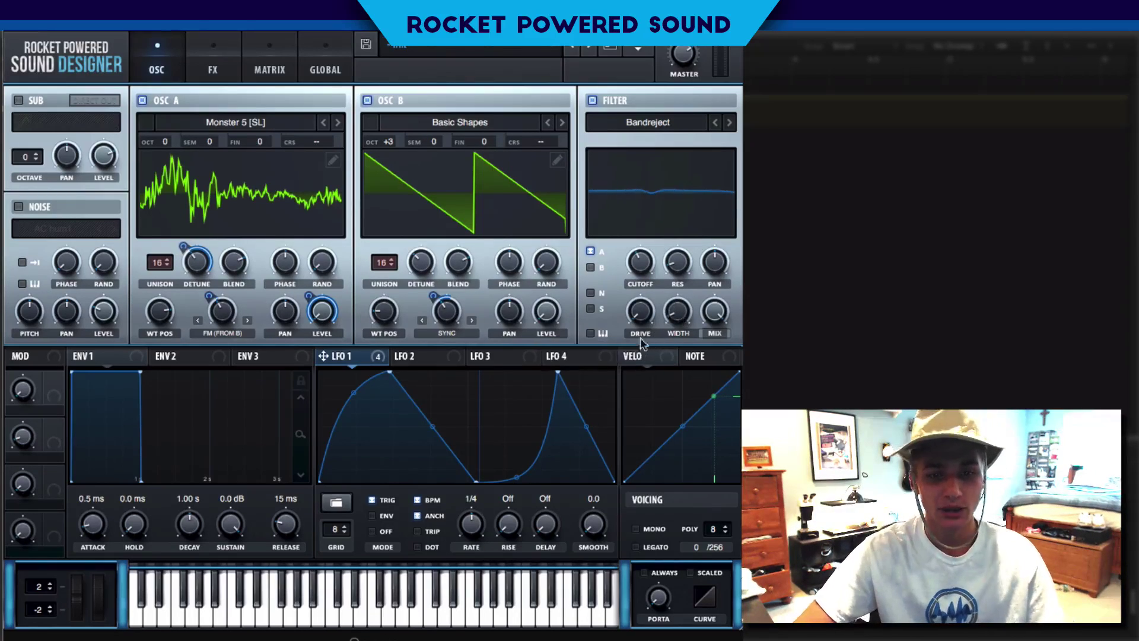
pyautogui.moveTo(638, 269); pyautogui.dragTo(572, 254)
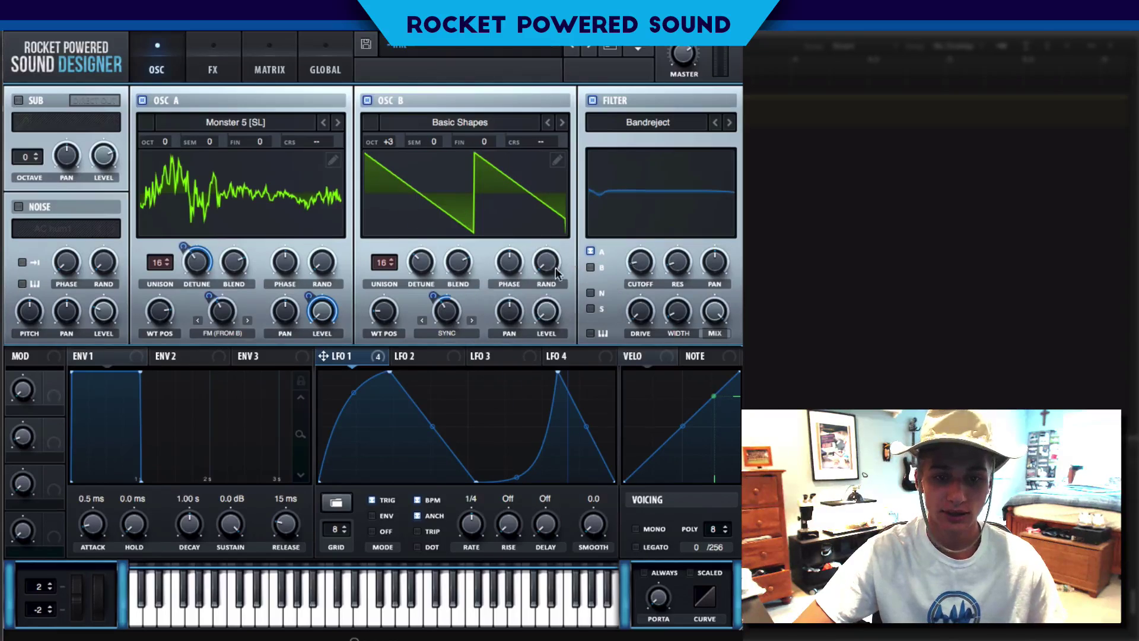
# Step: Assign LFO 1 to the filter's cutoff, width and resonance
pyautogui.moveTo(368, 361); pyautogui.dragTo(629, 245)
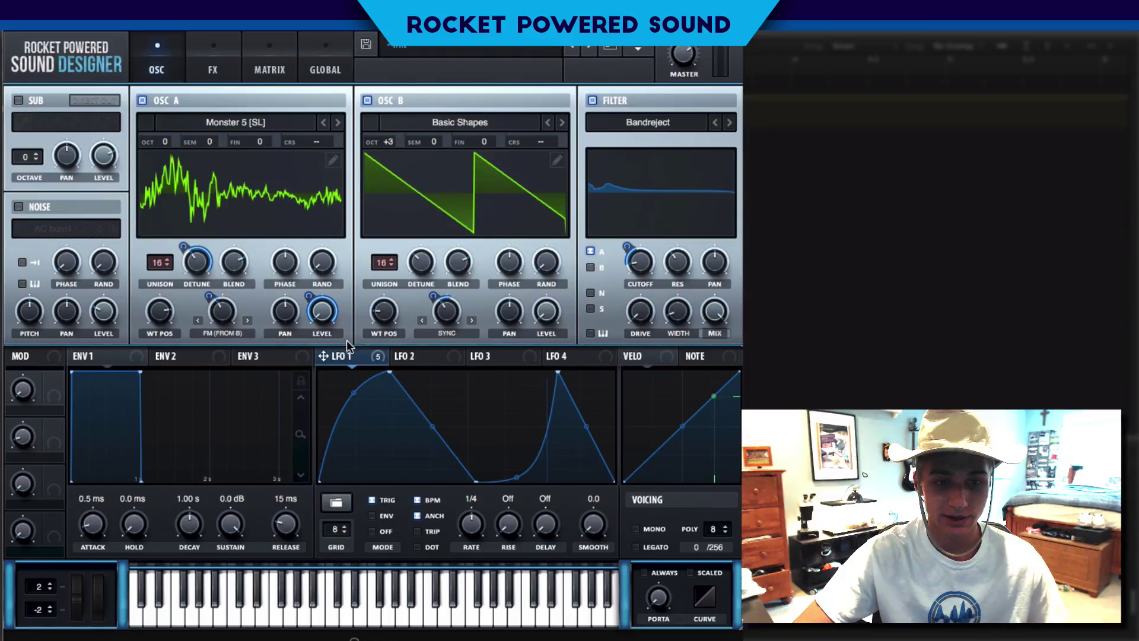
pyautogui.moveTo(321, 354); pyautogui.dragTo(677, 312)
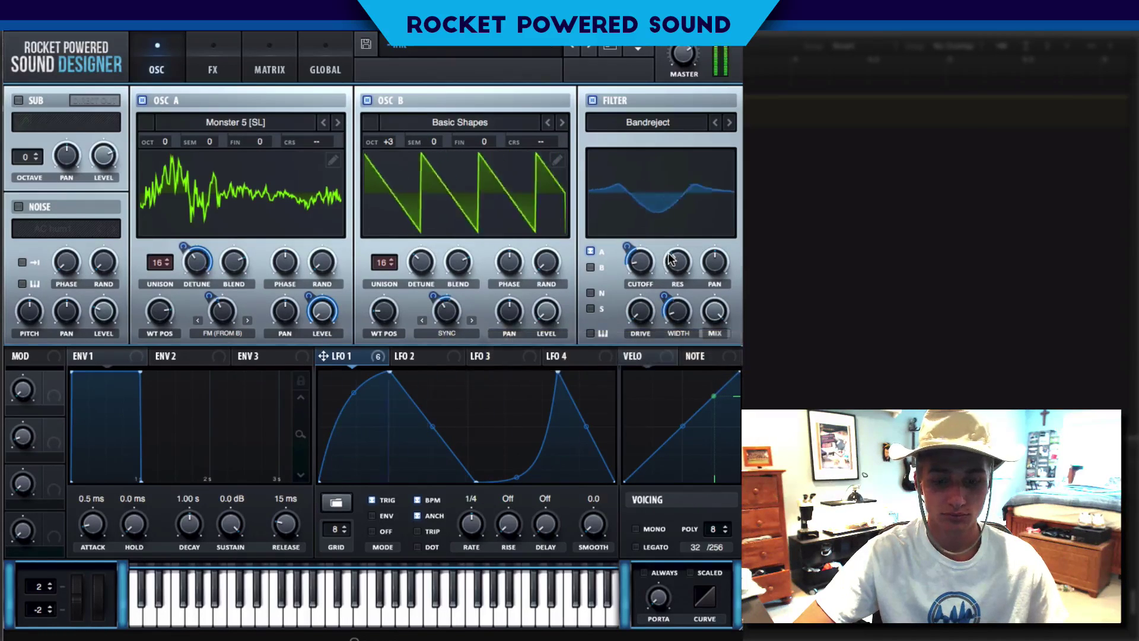
pyautogui.moveTo(323, 356); pyautogui.dragTo(677, 260)
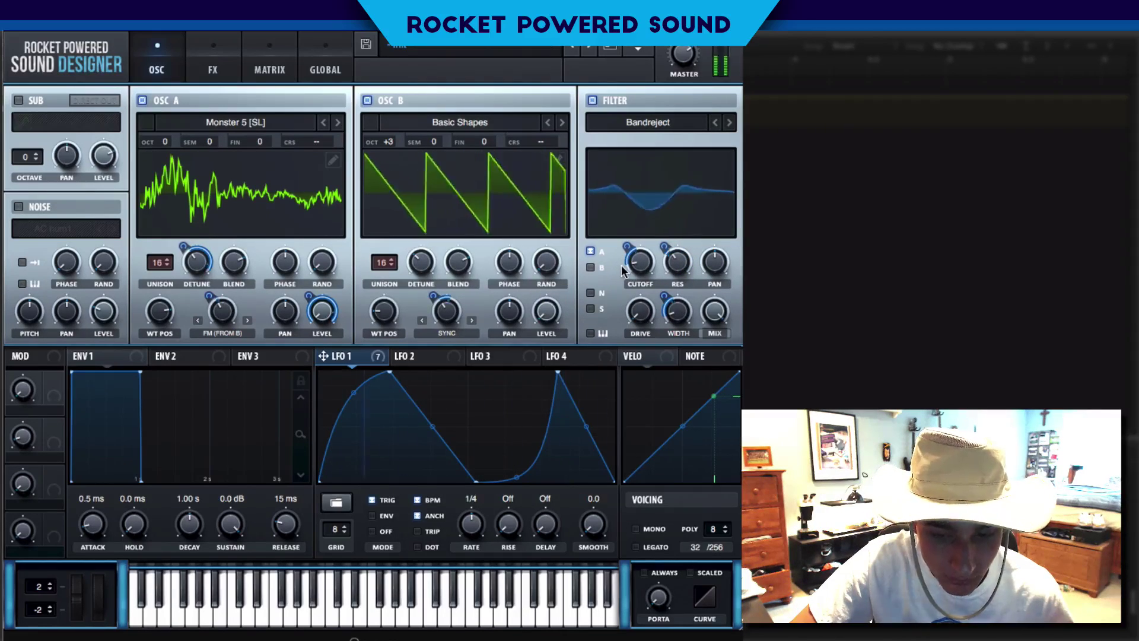
pyautogui.moveTo(661, 294)
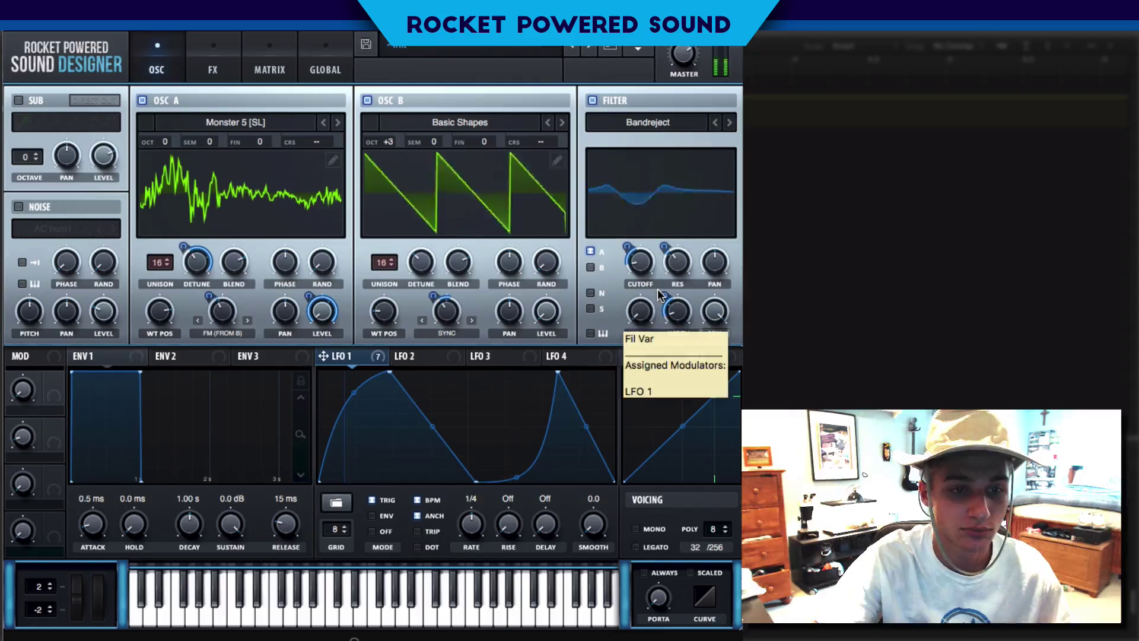
# Step: Switch the filter off and back on to compare the patch with and without it
pyautogui.click(592, 100)
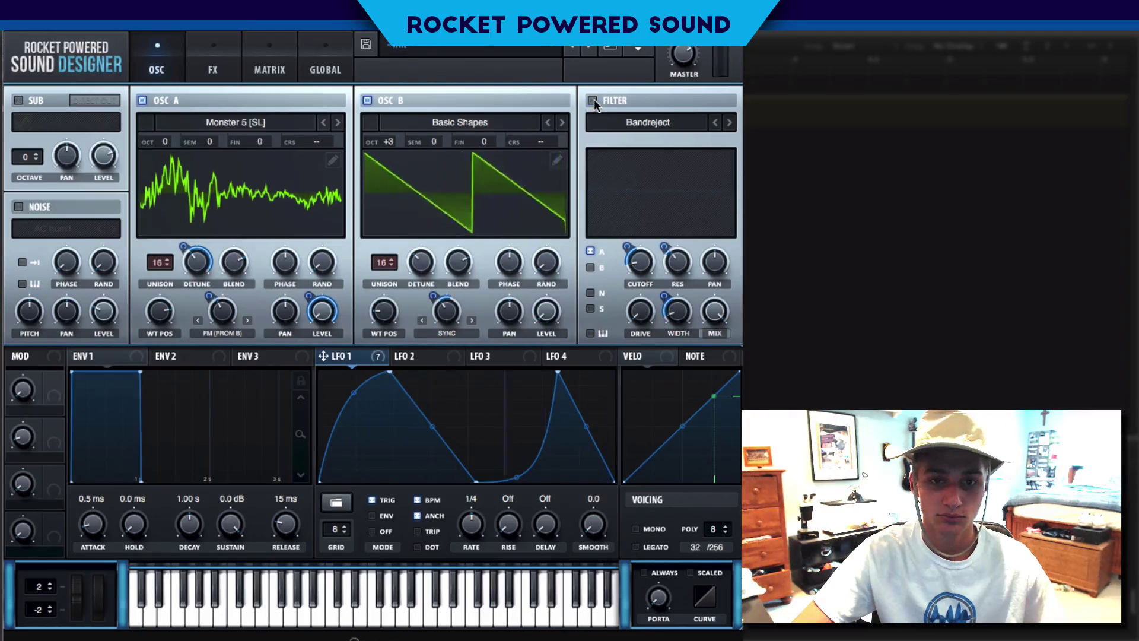
pyautogui.click(592, 100)
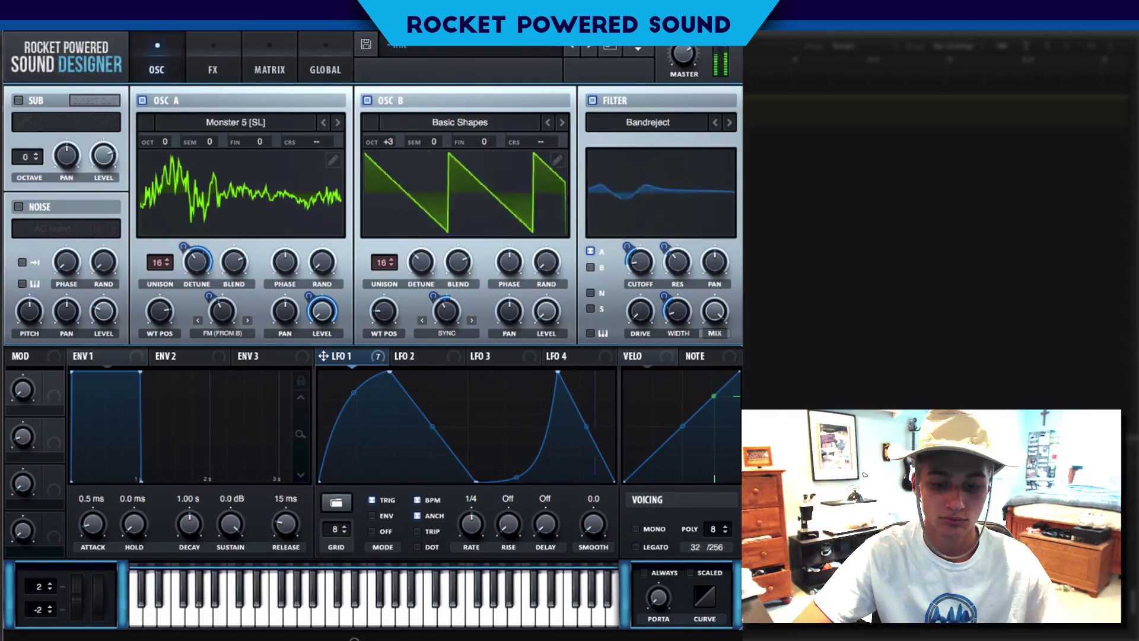
pyautogui.moveTo(685, 310)
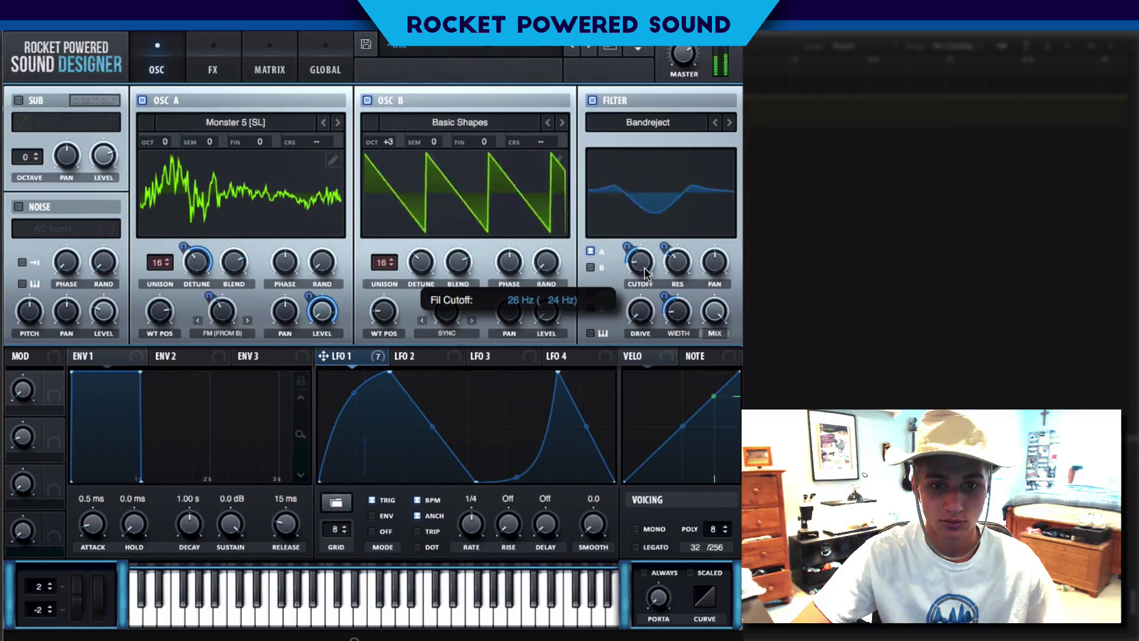
# Step: Add a Filter effect, move it to the start of the effects chain and set its type to Combs
pyautogui.click(211, 72)
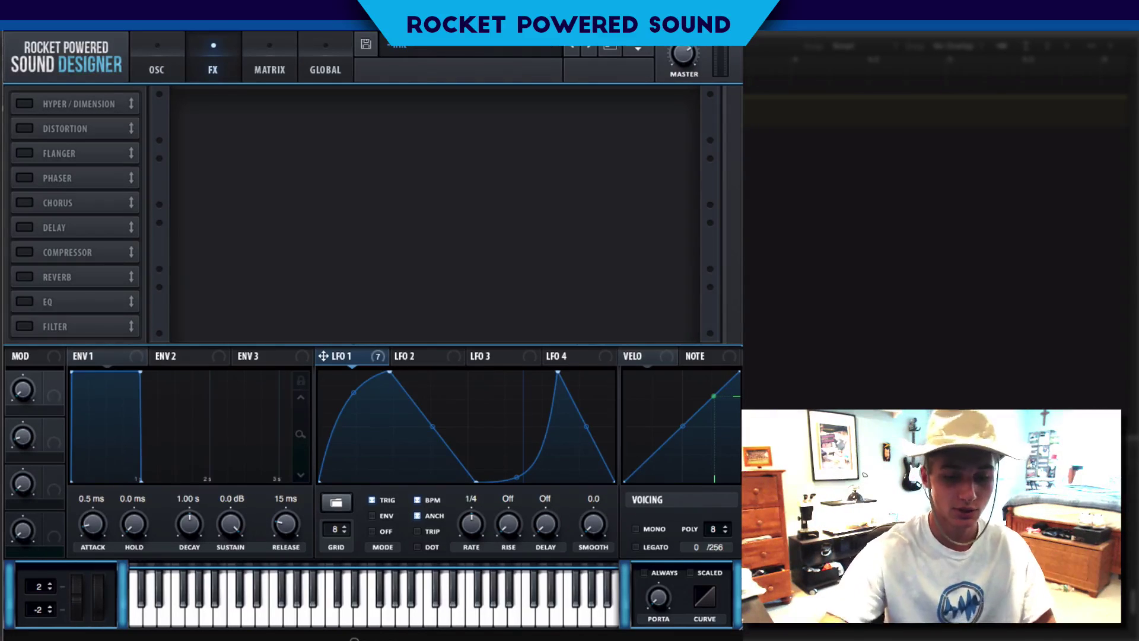
pyautogui.click(53, 325)
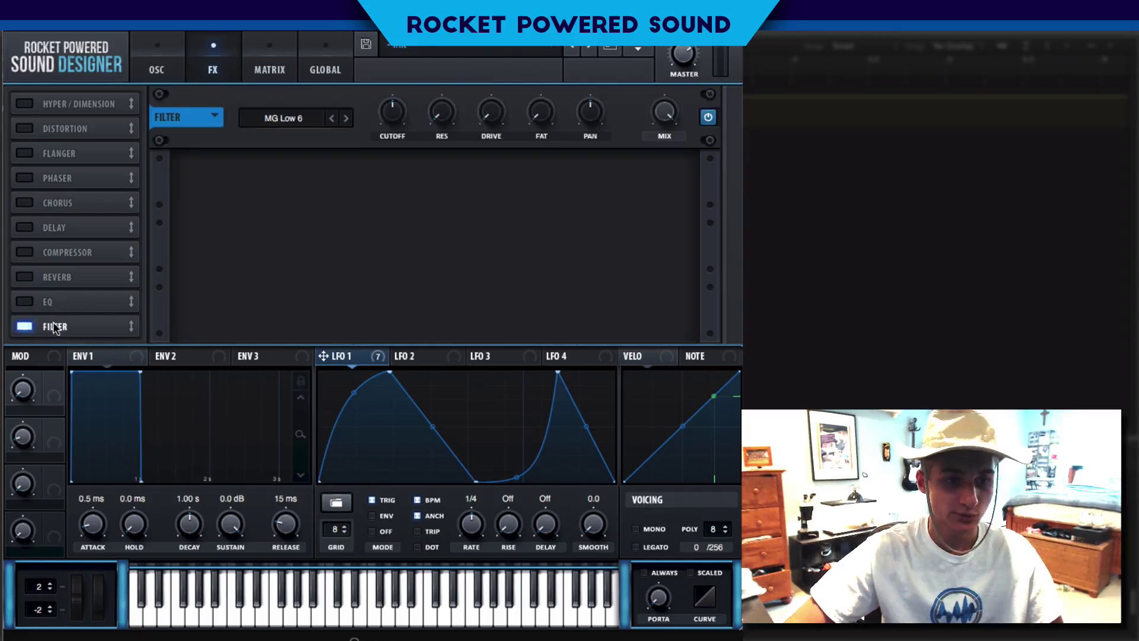
pyautogui.moveTo(53, 325); pyautogui.dragTo(55, 104)
pyautogui.click(283, 113)
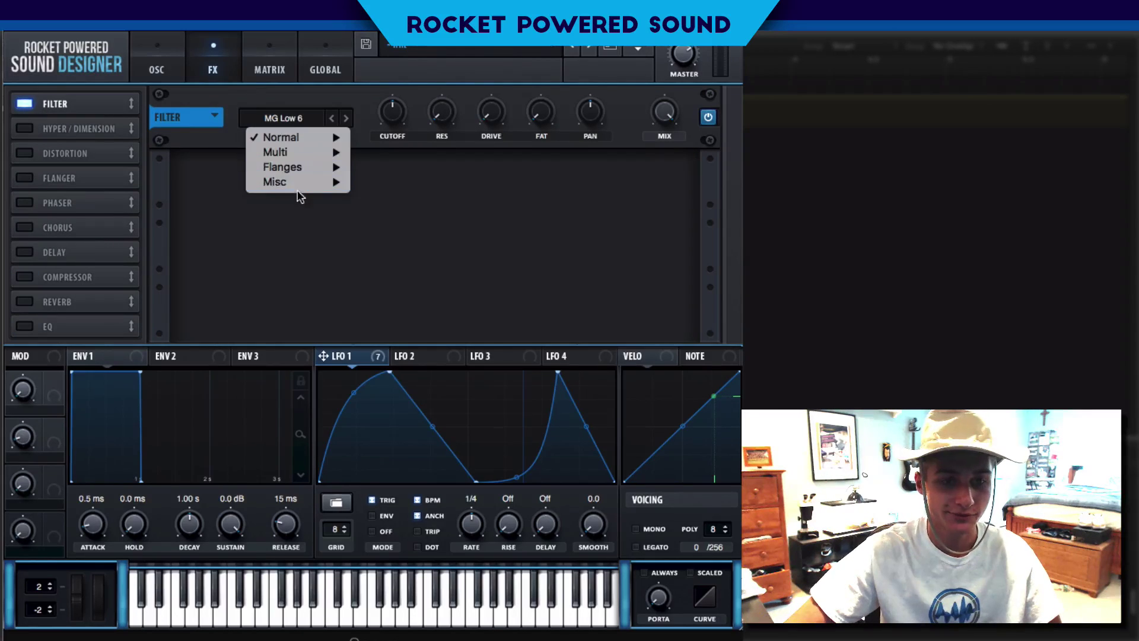
pyautogui.moveTo(300, 182)
pyautogui.click(386, 315)
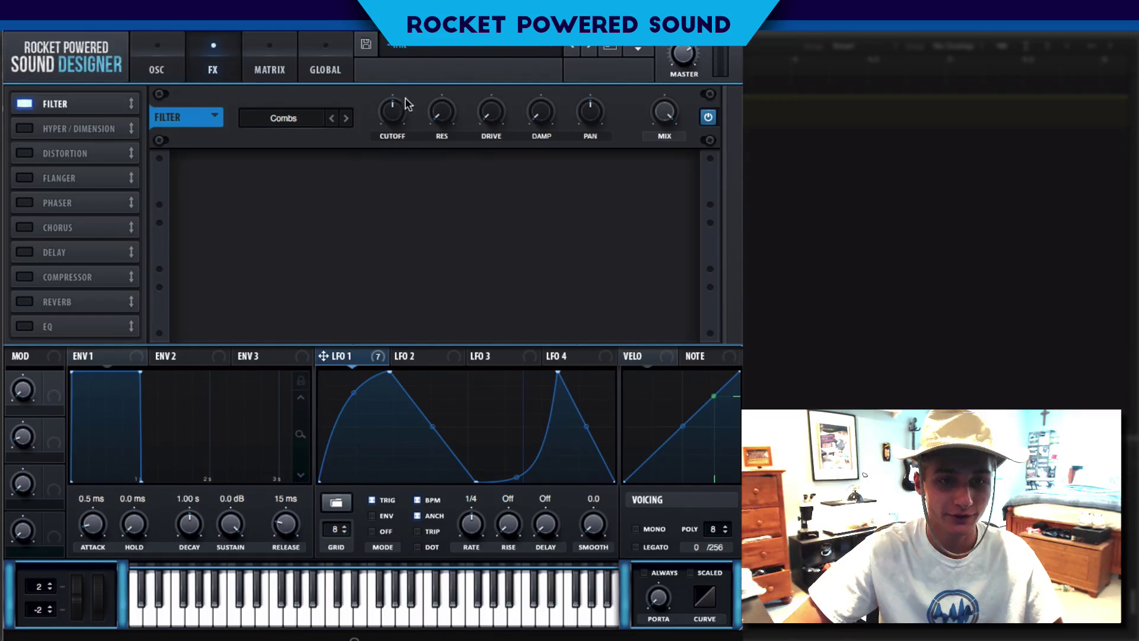
# Step: Lower the Combs filter's cutoff, modulate it with LFO 1 and raise the filter's drive slightly past halfway
pyautogui.moveTo(407, 105); pyautogui.dragTo(406, 114)
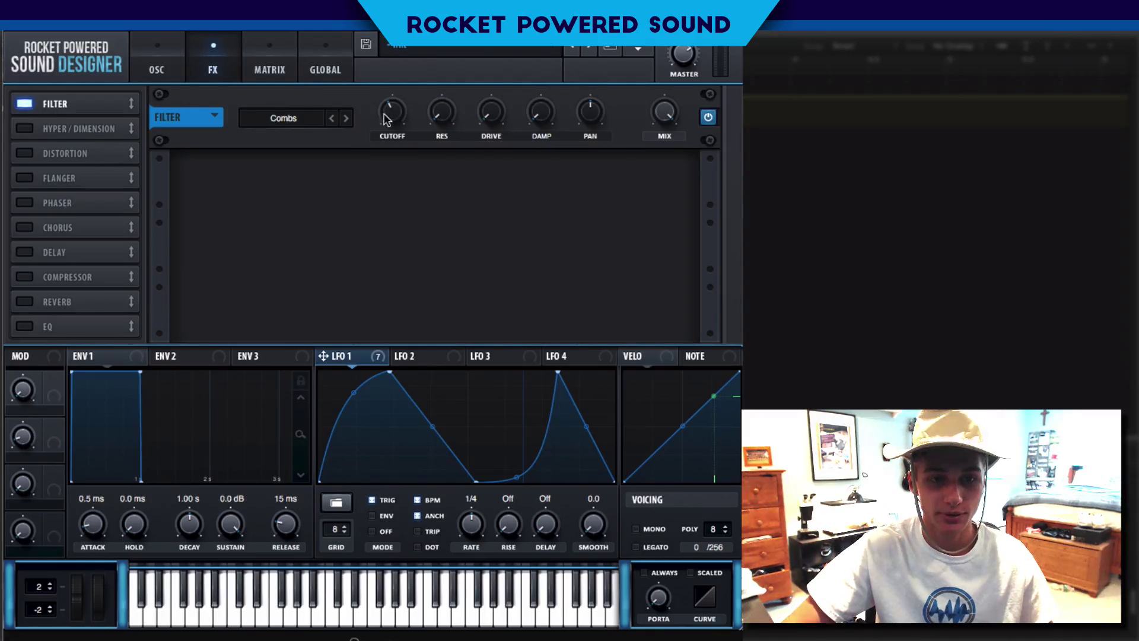
pyautogui.moveTo(390, 119); pyautogui.dragTo(464, 220)
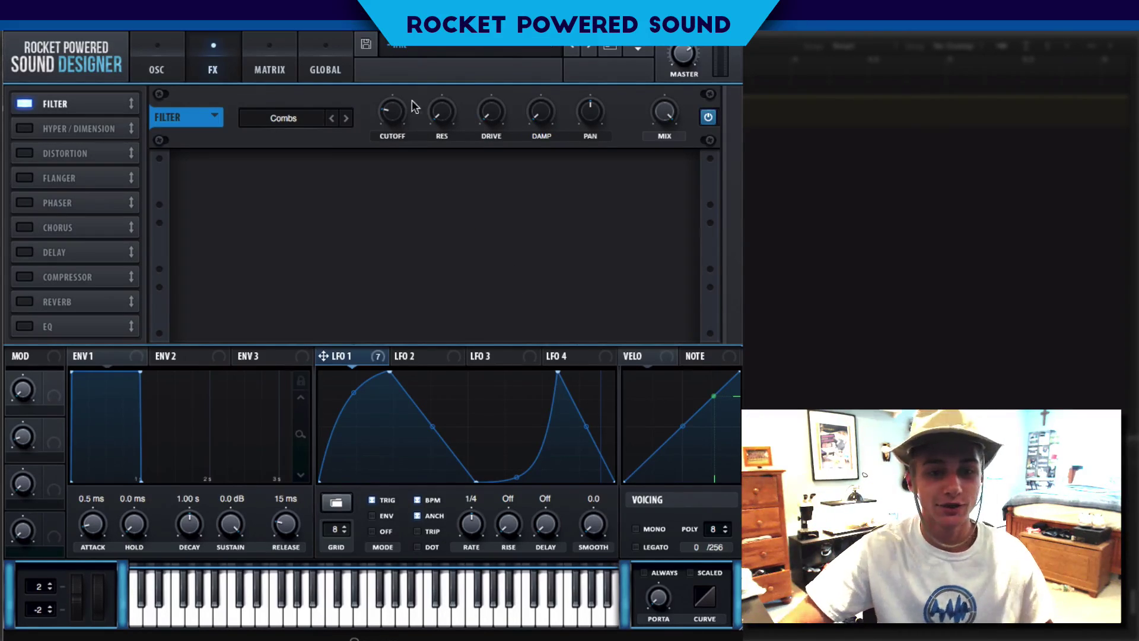
pyautogui.moveTo(393, 108)
pyautogui.mouseDown()
pyautogui.moveTo(401, 80)
pyautogui.moveTo(382, 126)
pyautogui.mouseUp()
pyautogui.moveTo(381, 354); pyautogui.dragTo(329, 124)
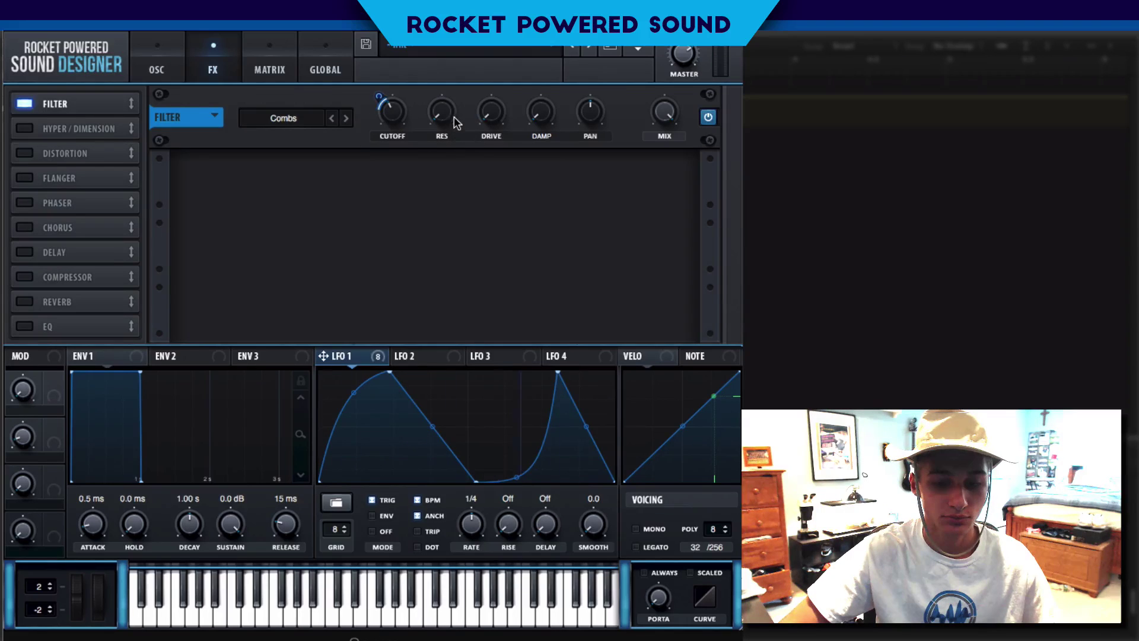
pyautogui.moveTo(492, 112); pyautogui.dragTo(491, 92)
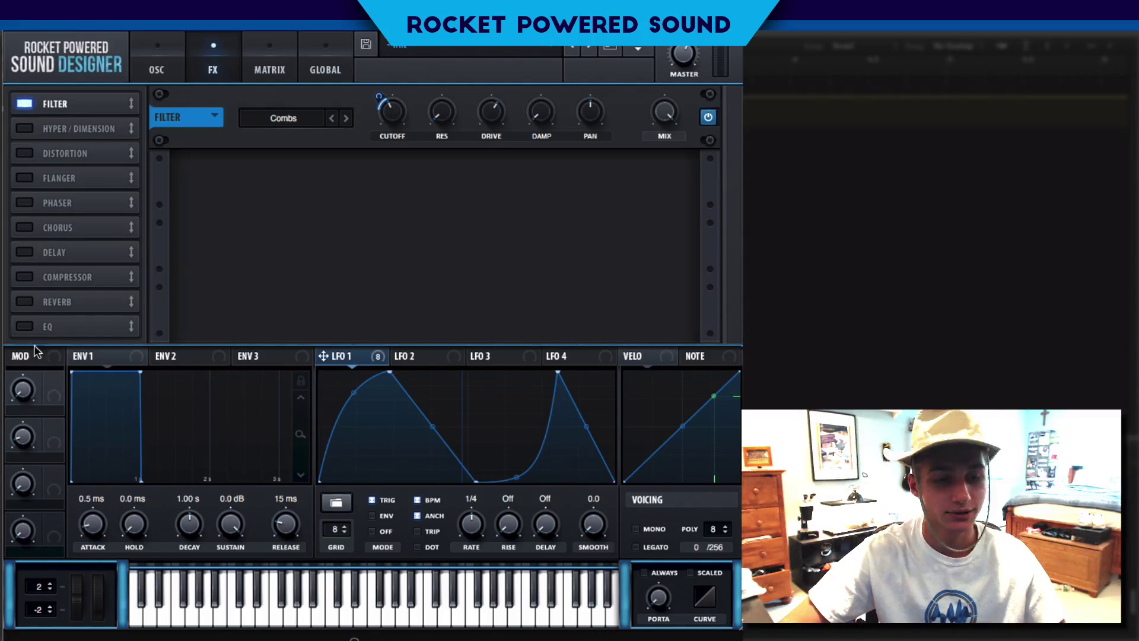
# Step: Place an enabled multiband Compressor directly after the filter effect, and switch that filter off and on to compare the sound
pyautogui.moveTo(83, 277); pyautogui.dragTo(99, 140)
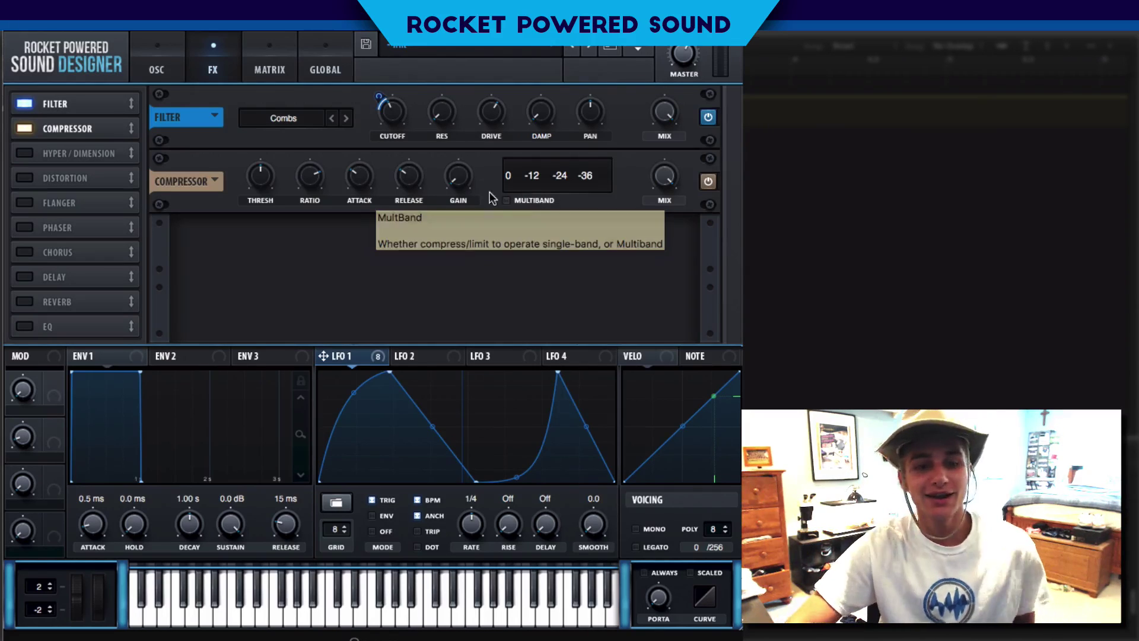
pyautogui.click(535, 201)
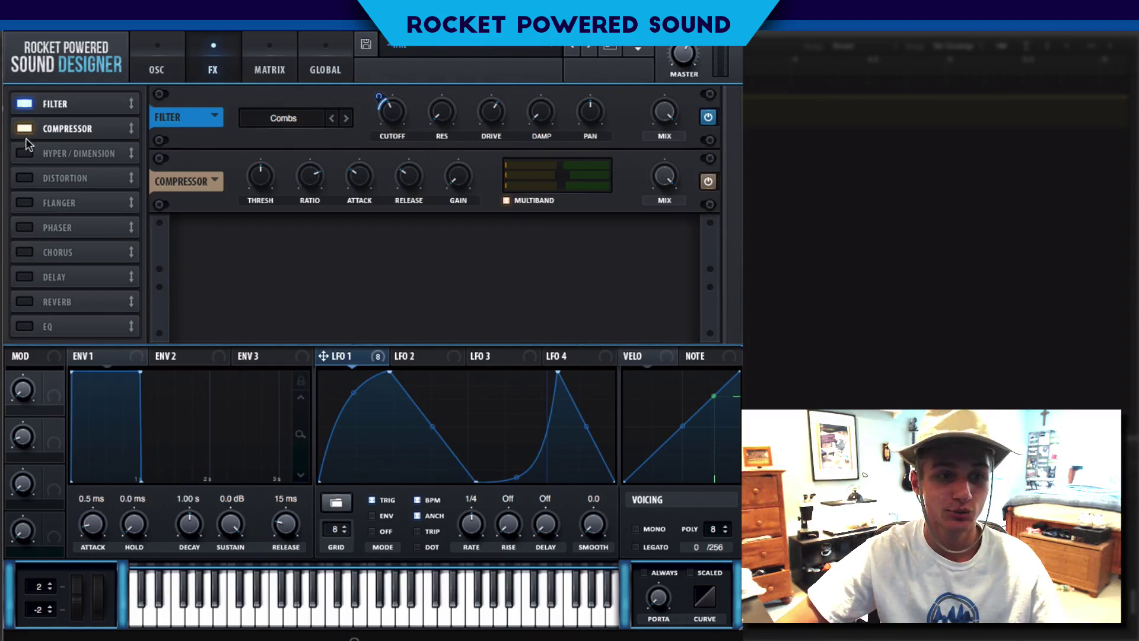
pyautogui.click(25, 106)
pyautogui.click(25, 106)
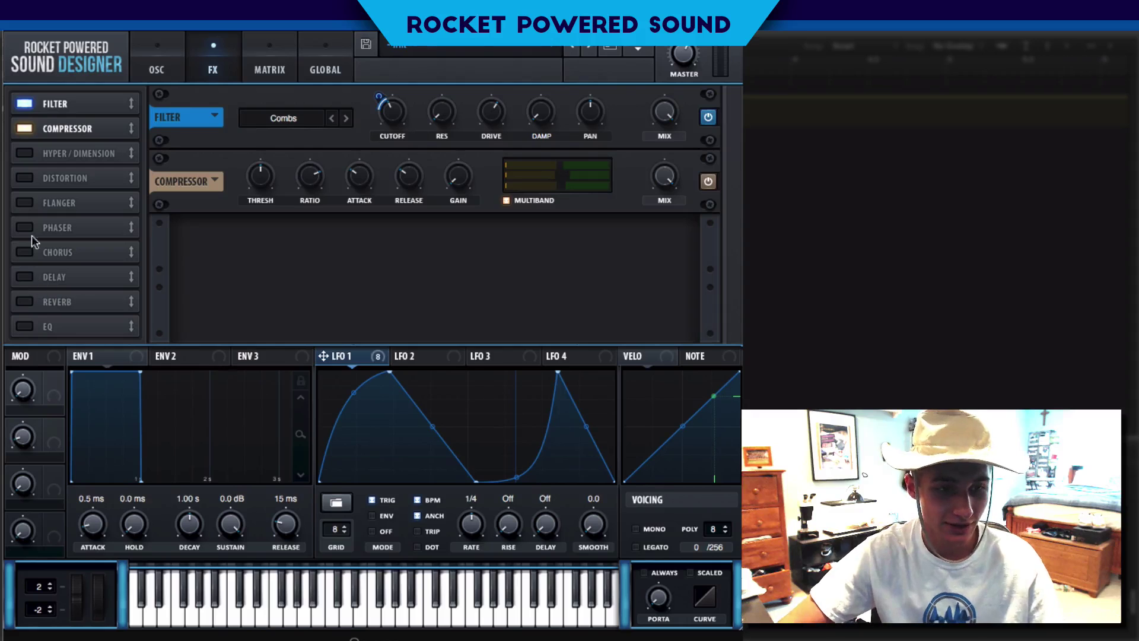
# Step: Enable Hyper/Dimension with a reduced Hyper mix, the Dimension size at minimum and a moderate Dimension mix
pyautogui.click(24, 156)
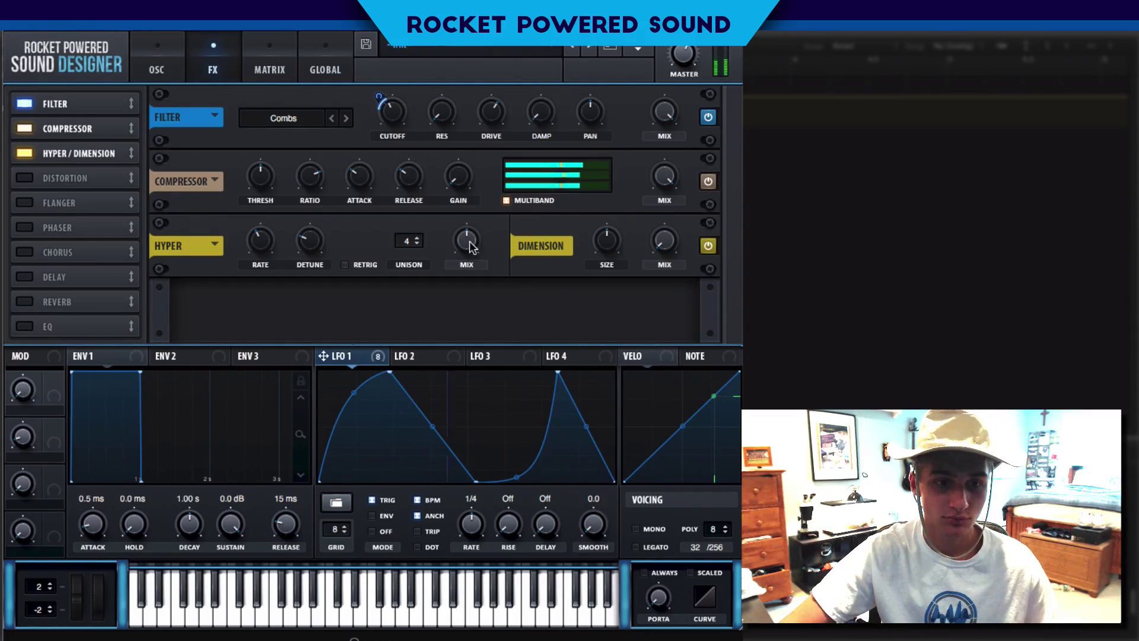
pyautogui.moveTo(469, 244); pyautogui.dragTo(448, 286)
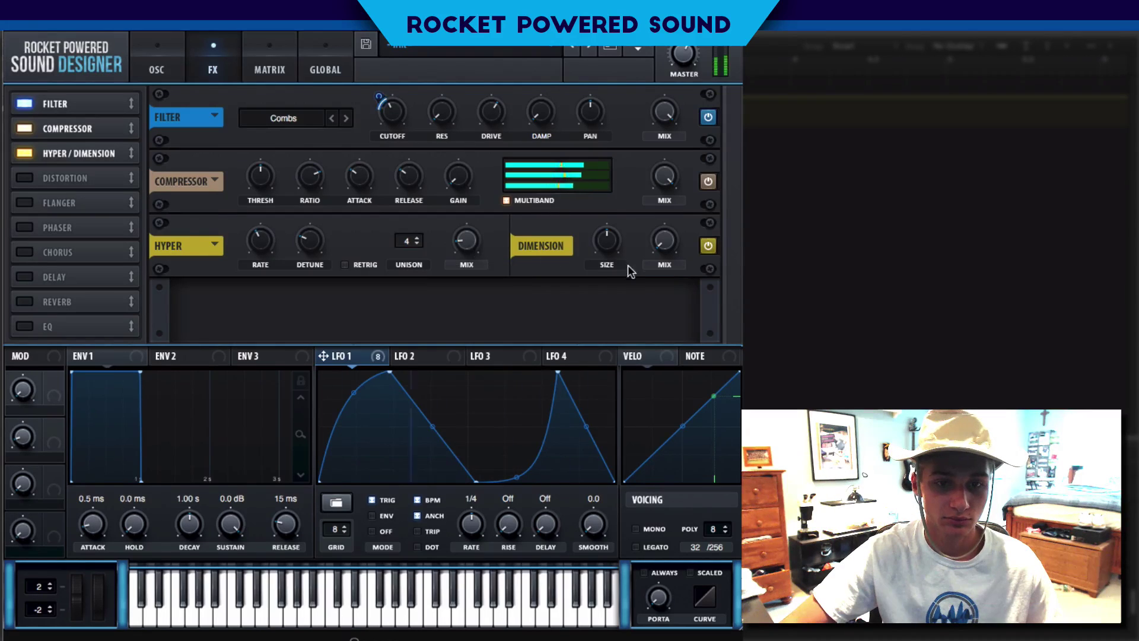
pyautogui.moveTo(606, 240); pyautogui.dragTo(583, 301)
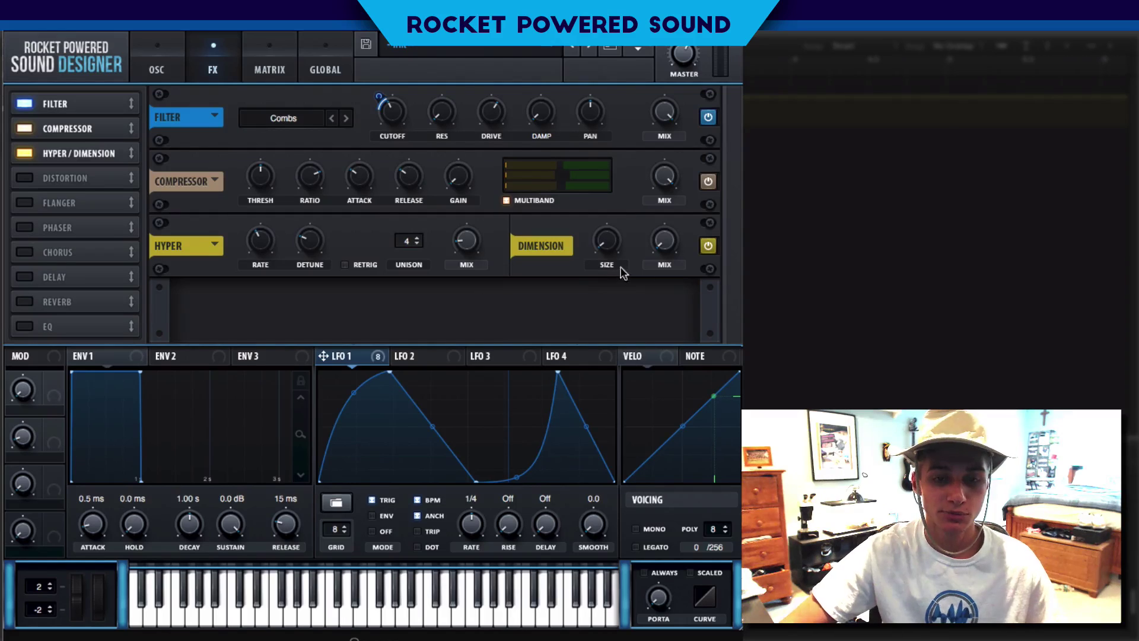
pyautogui.moveTo(666, 243); pyautogui.dragTo(666, 186)
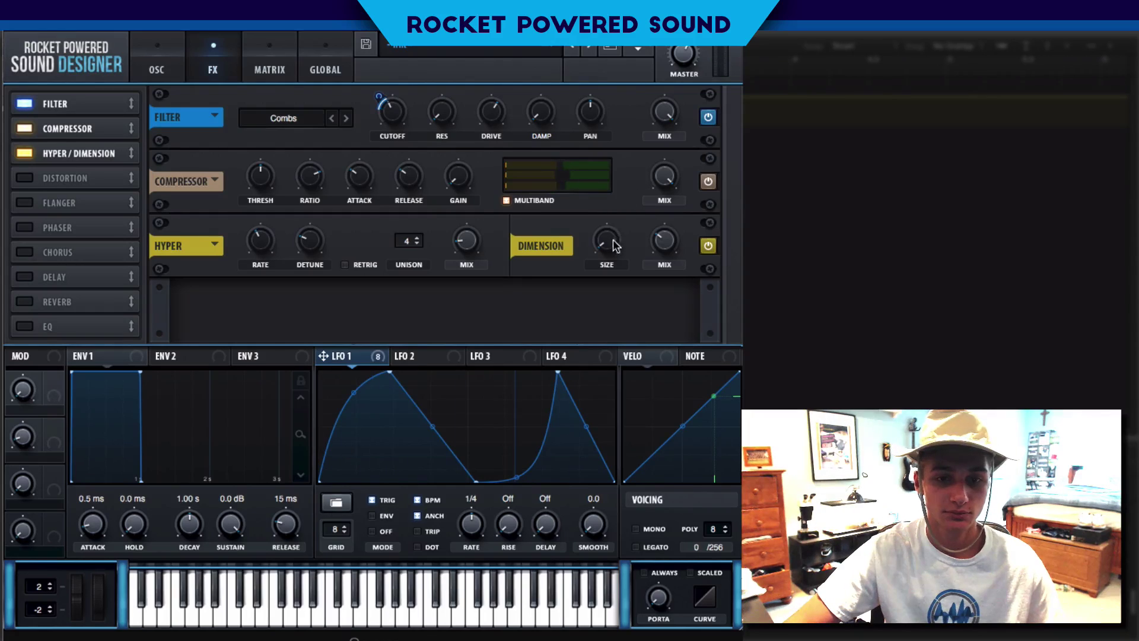
pyautogui.moveTo(666, 247); pyautogui.dragTo(620, 225)
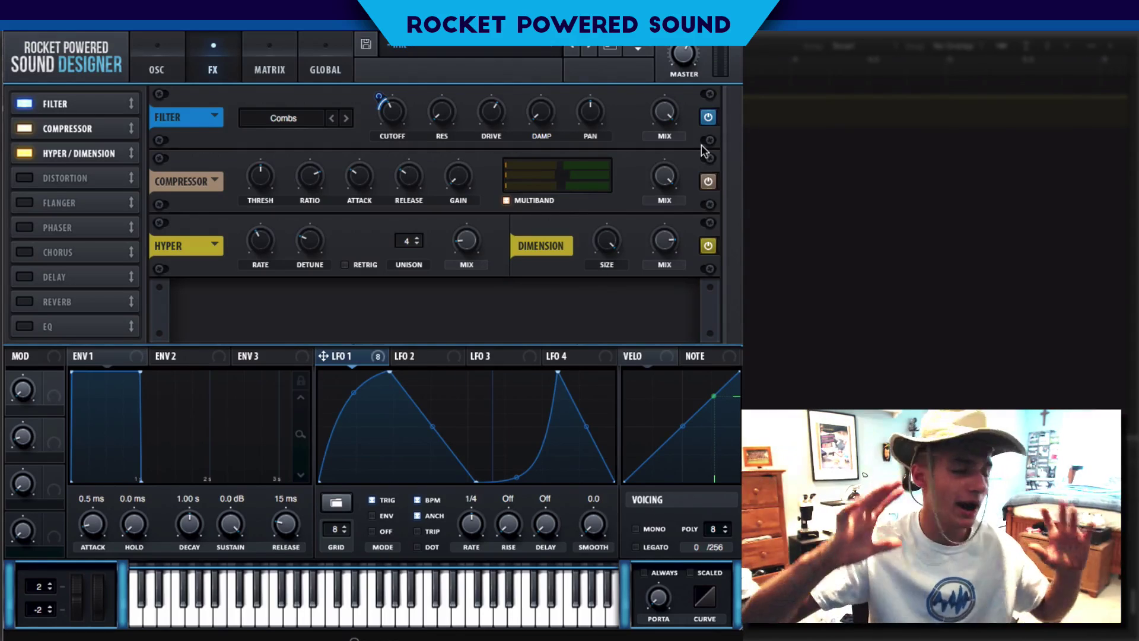
pyautogui.moveTo(607, 240); pyautogui.dragTo(597, 399)
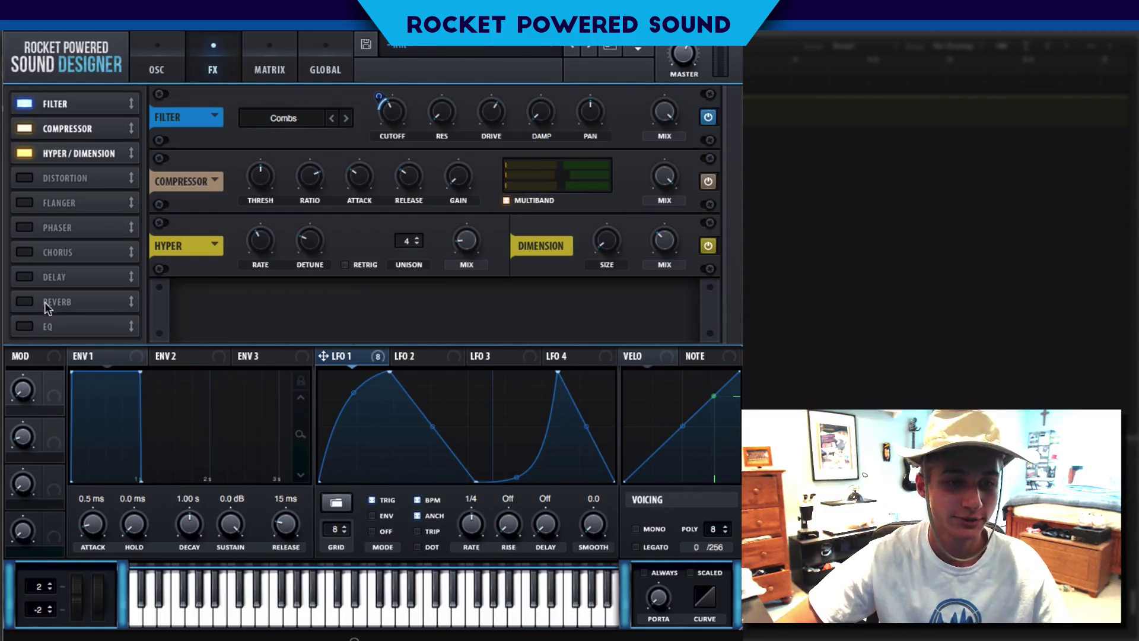
pyautogui.click(26, 326)
pyautogui.moveTo(60, 325); pyautogui.dragTo(93, 173)
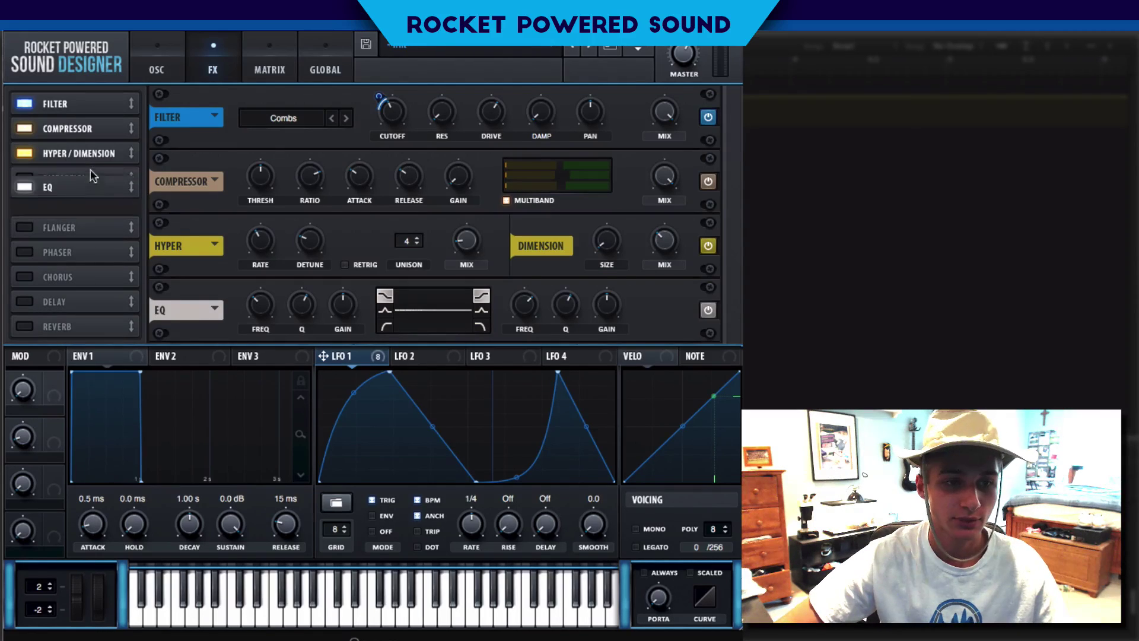
pyautogui.click(26, 180)
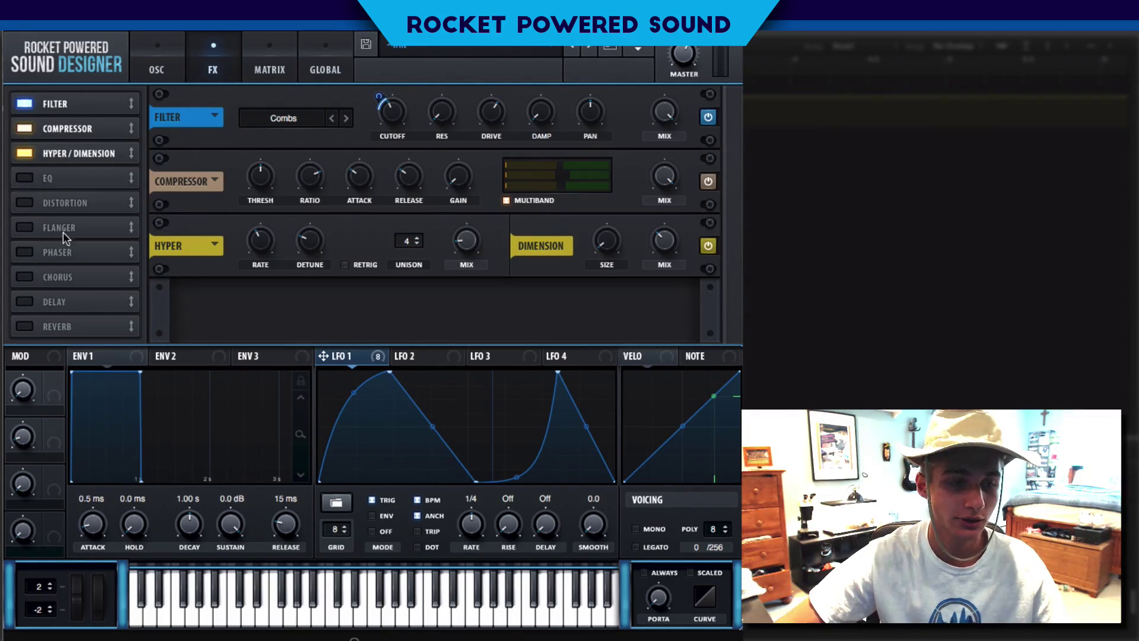
# Step: Enable the Reverb, move it directly after Hyper/Dimension and raise its mix slightly
pyautogui.click(30, 327)
pyautogui.moveTo(40, 328); pyautogui.dragTo(65, 178)
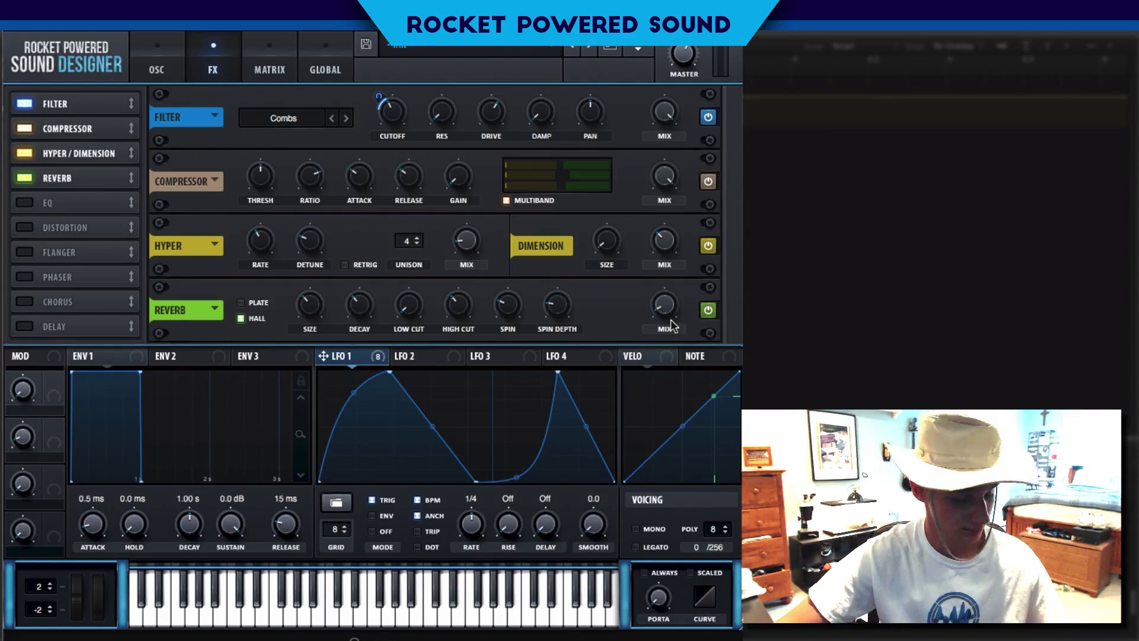
pyautogui.moveTo(671, 310); pyautogui.dragTo(670, 301)
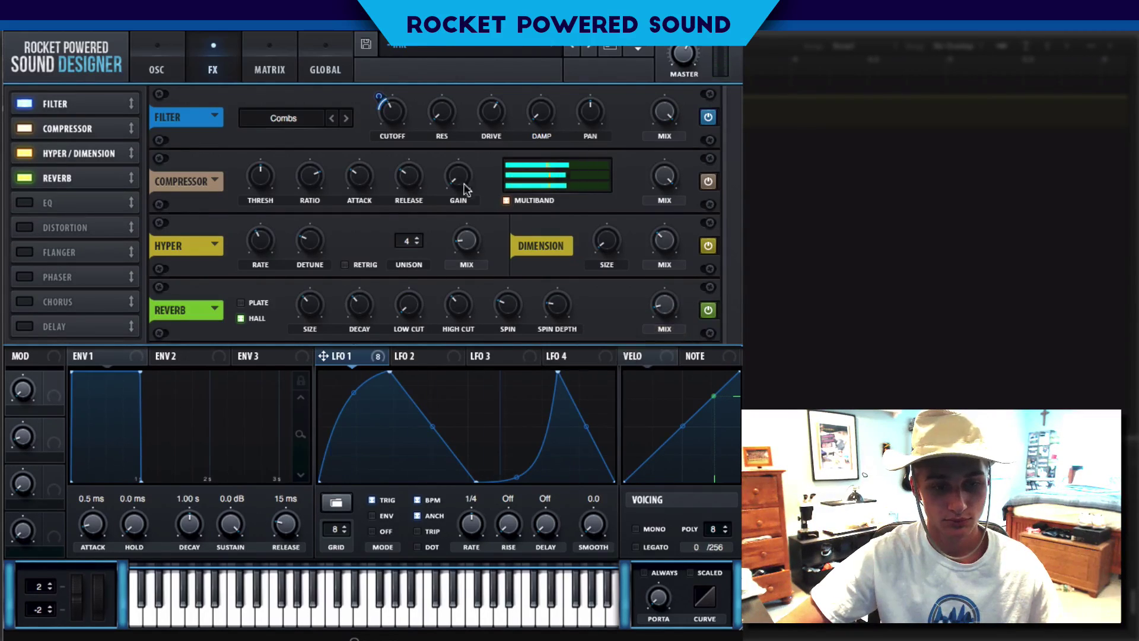
# Step: Return to the oscillator view and enter "Rocket Powered Sound" as the preset's author
pyautogui.click(172, 62)
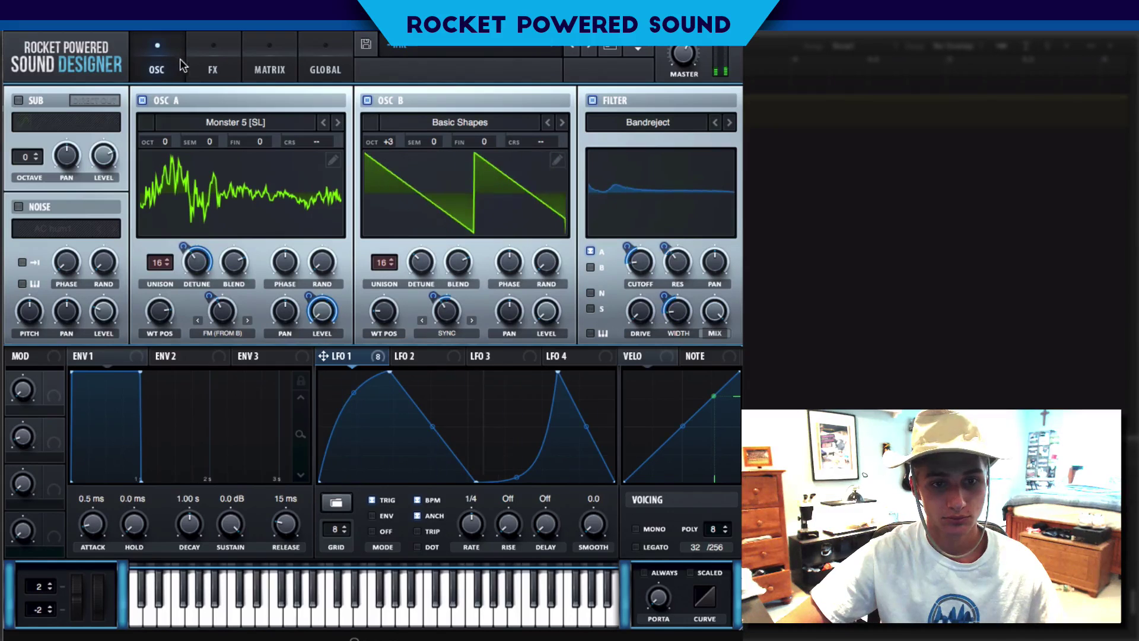
pyautogui.doubleClick(471, 73)
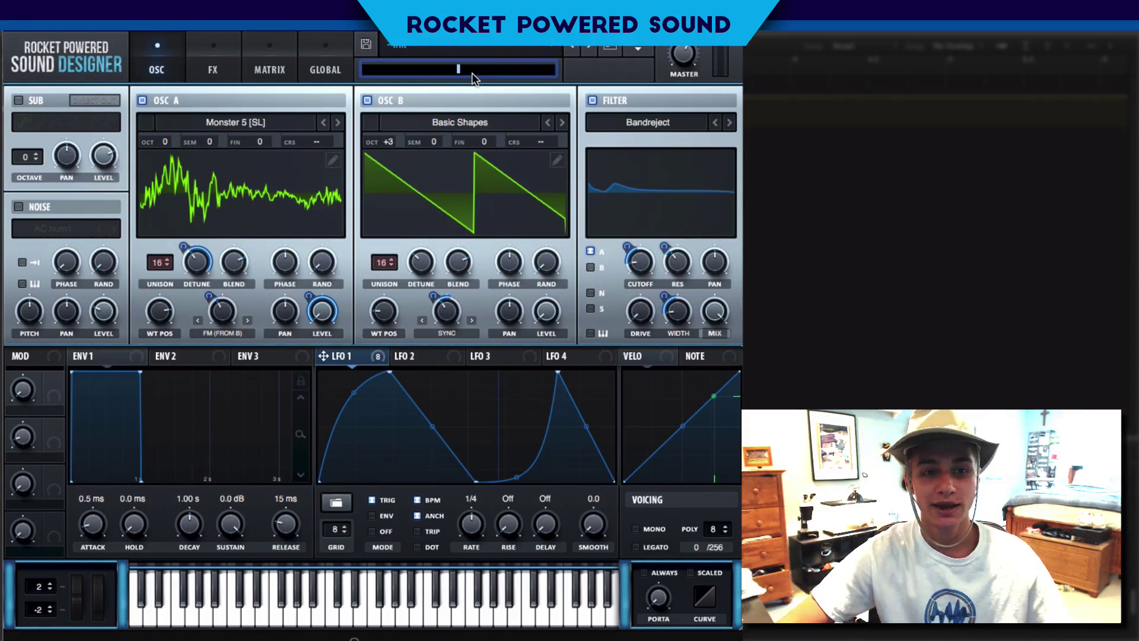
pyautogui.write('Rocket Po')
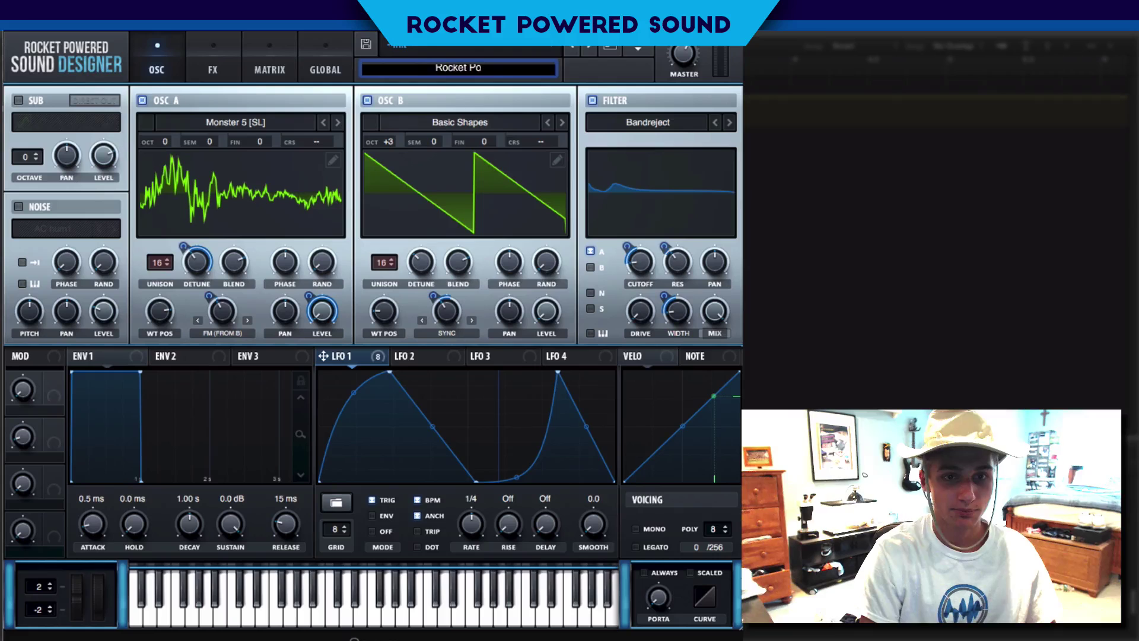
pyautogui.write('wered Sound')
pyautogui.press('Return')
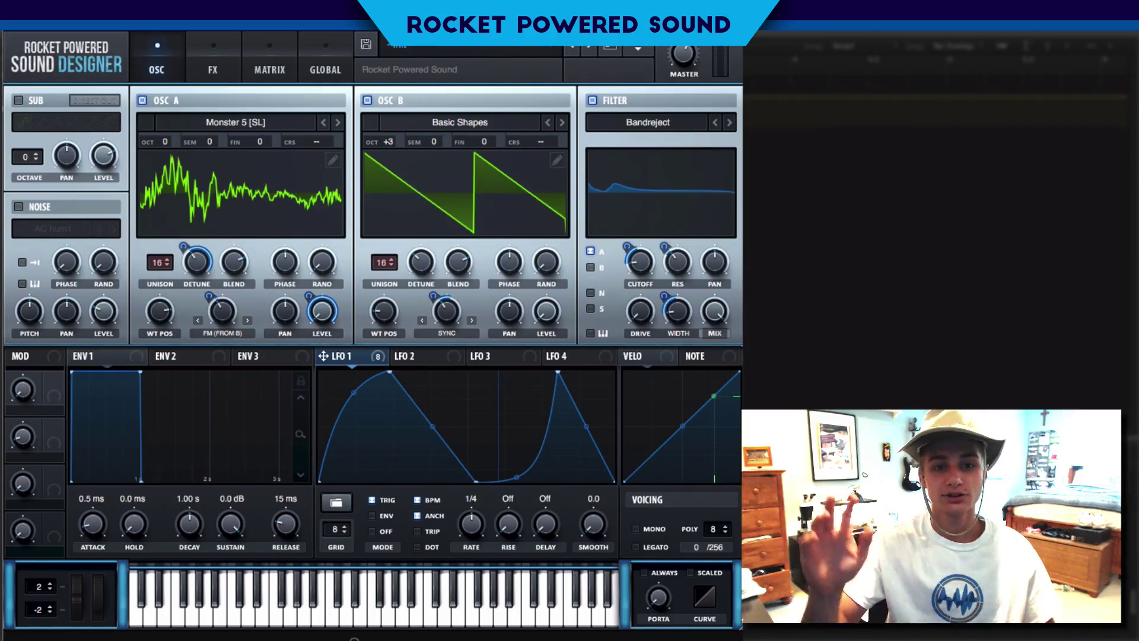